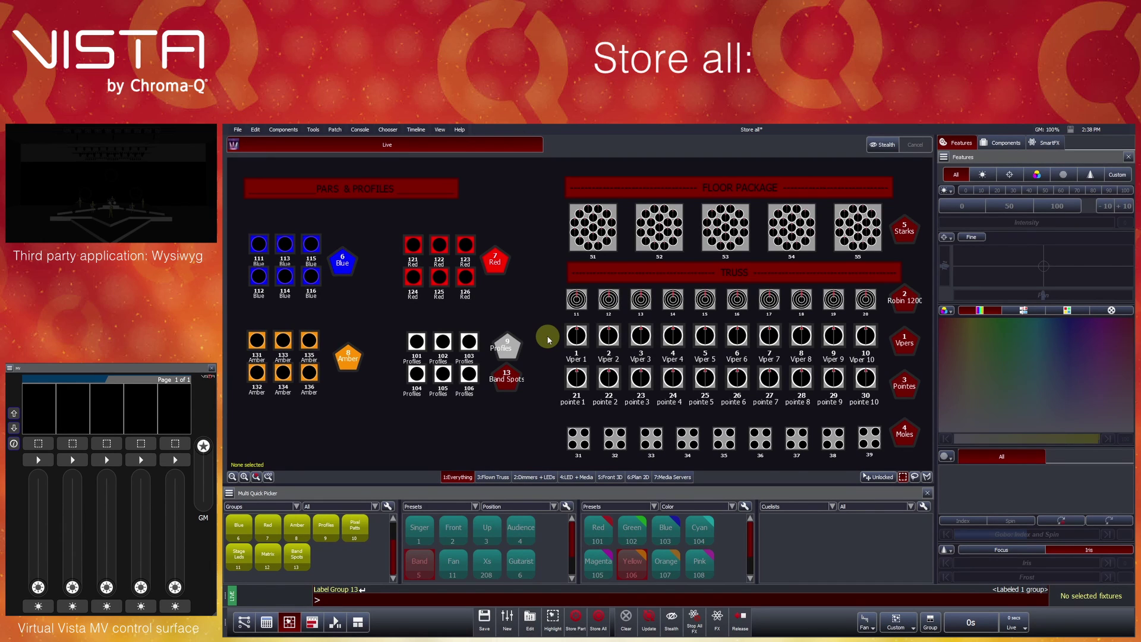
- Bring the Blue group to 100 intensity and store all to a new cuelist "Par cans" as cue "Blue" on the first playback
{"action": "left_click", "coordinate": [346, 266]}
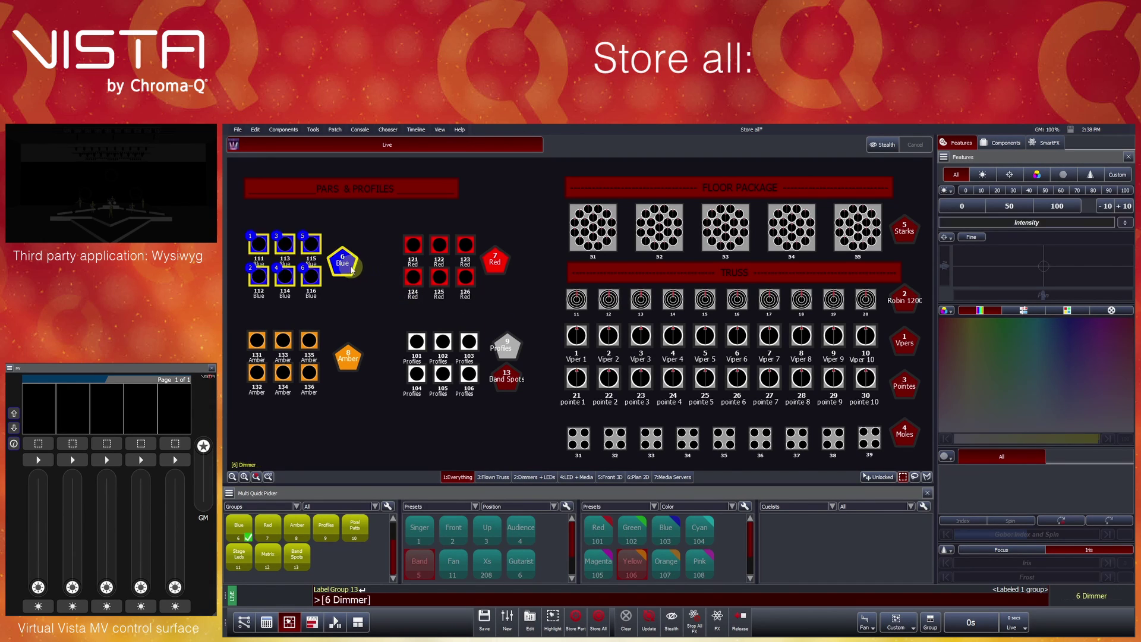
{"action": "left_click", "coordinate": [1056, 207]}
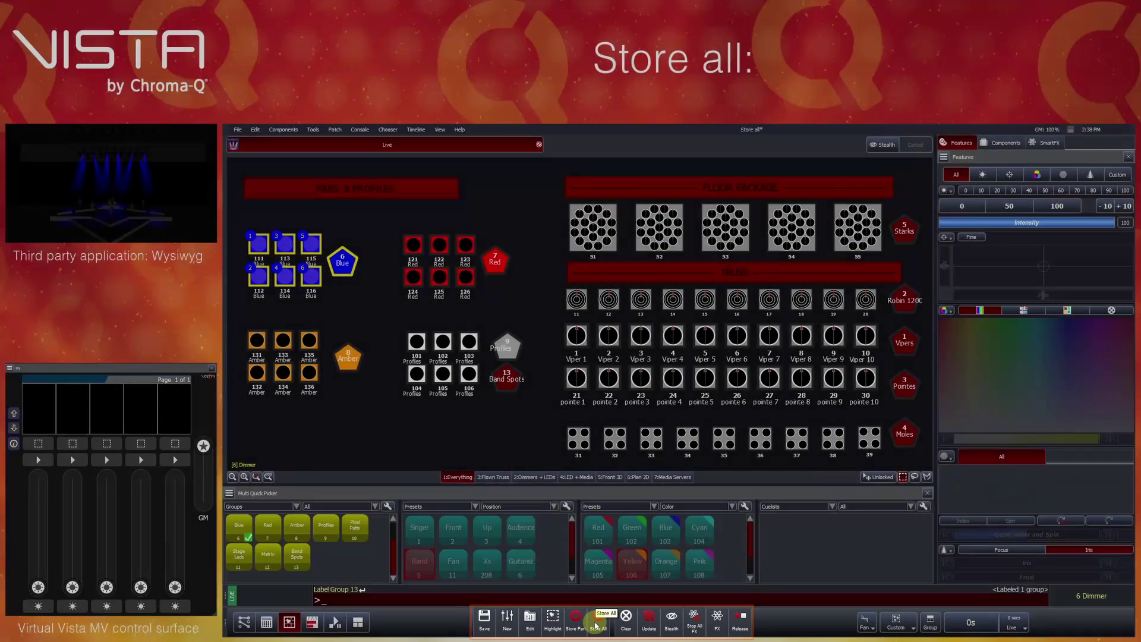
{"action": "left_click", "coordinate": [596, 625]}
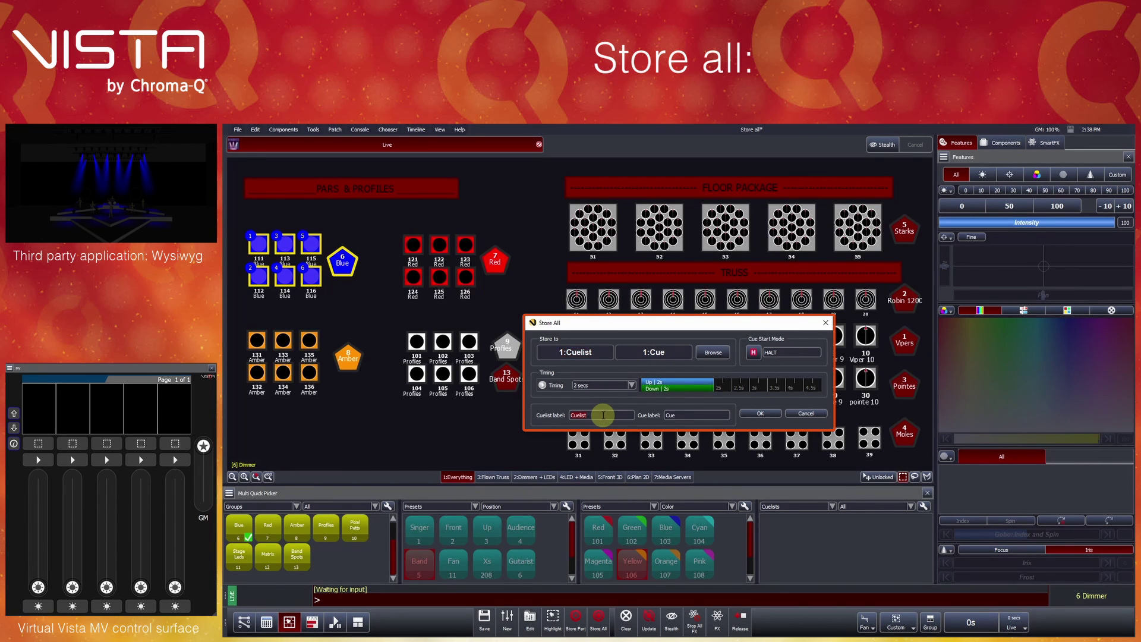
{"action": "type", "text": "Par cans"}
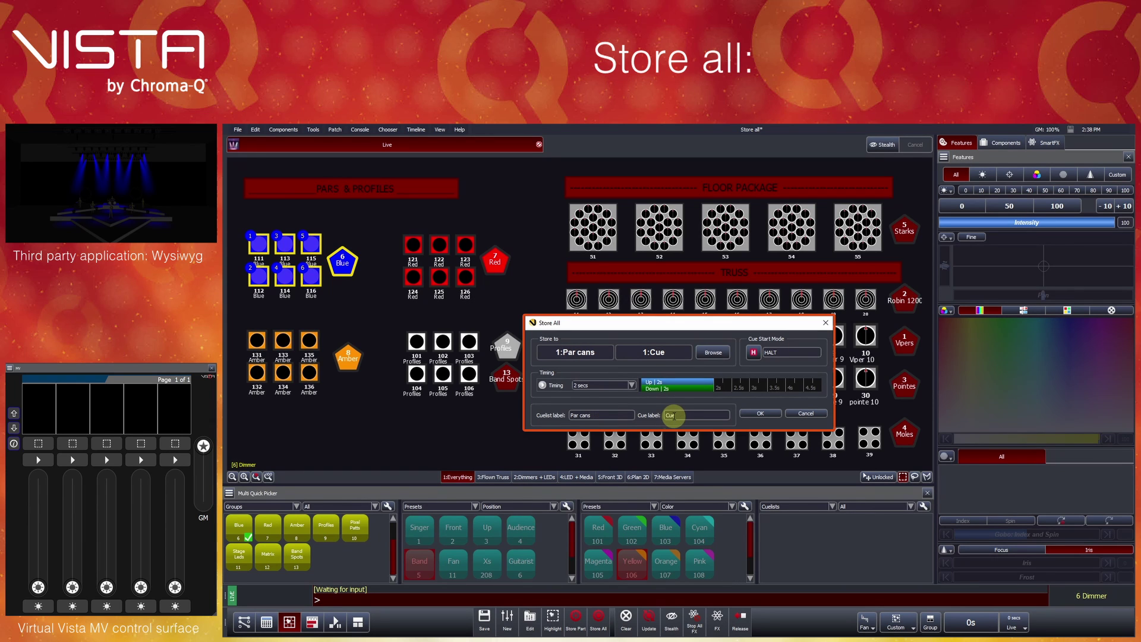
{"action": "type", "text": "Blue"}
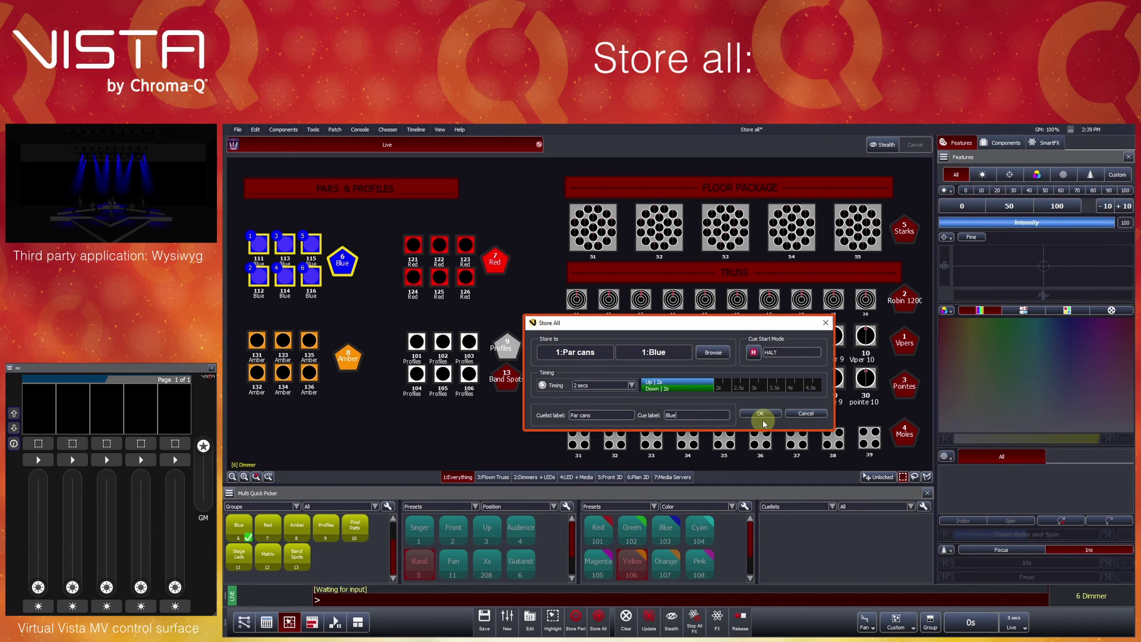
{"action": "left_click", "coordinate": [41, 443]}
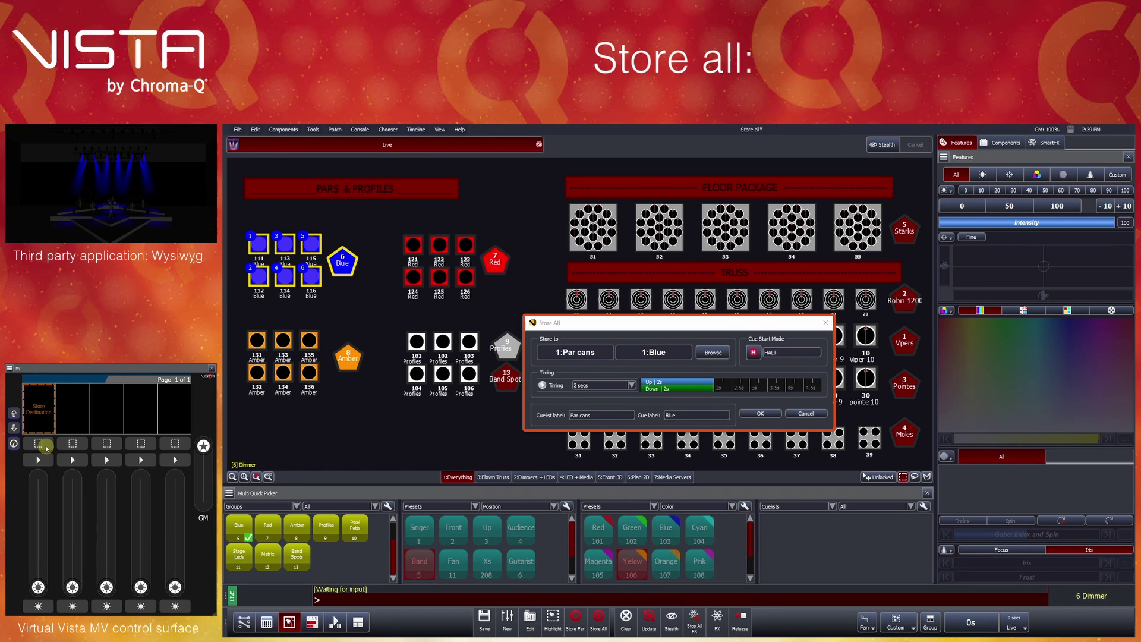
{"action": "left_click", "coordinate": [766, 413]}
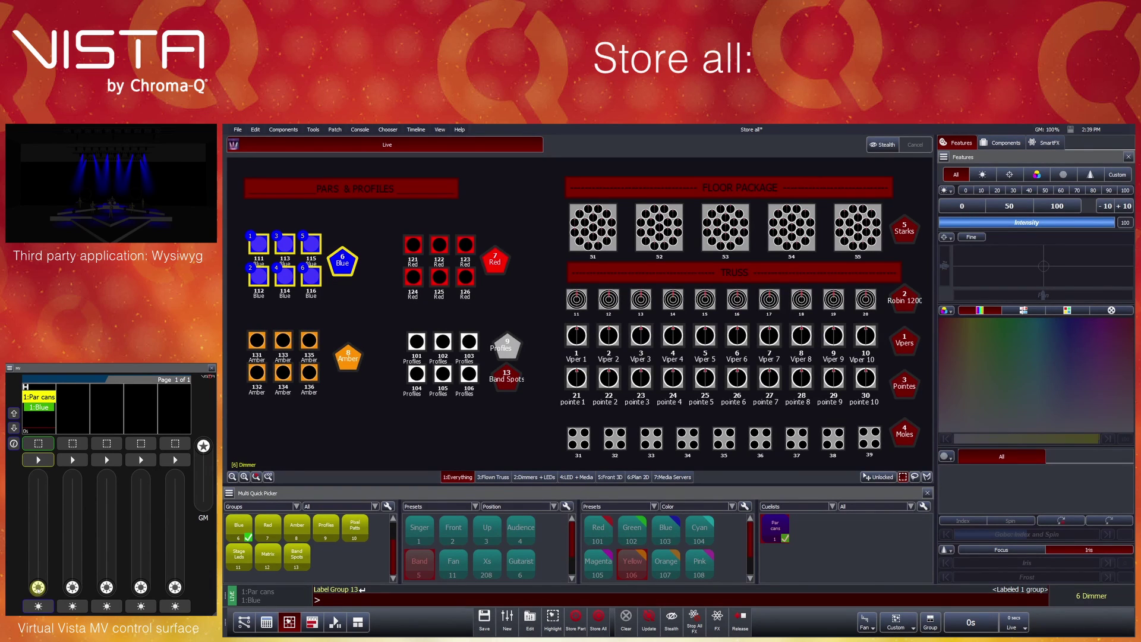
- Test the Par cans cuelist by fading its playback fully up, fully down and up again
{"action": "left_click_drag", "start_coordinate": [38, 587], "coordinate": [38, 479]}
{"action": "left_click_drag", "start_coordinate": [38, 478], "coordinate": [37, 586]}
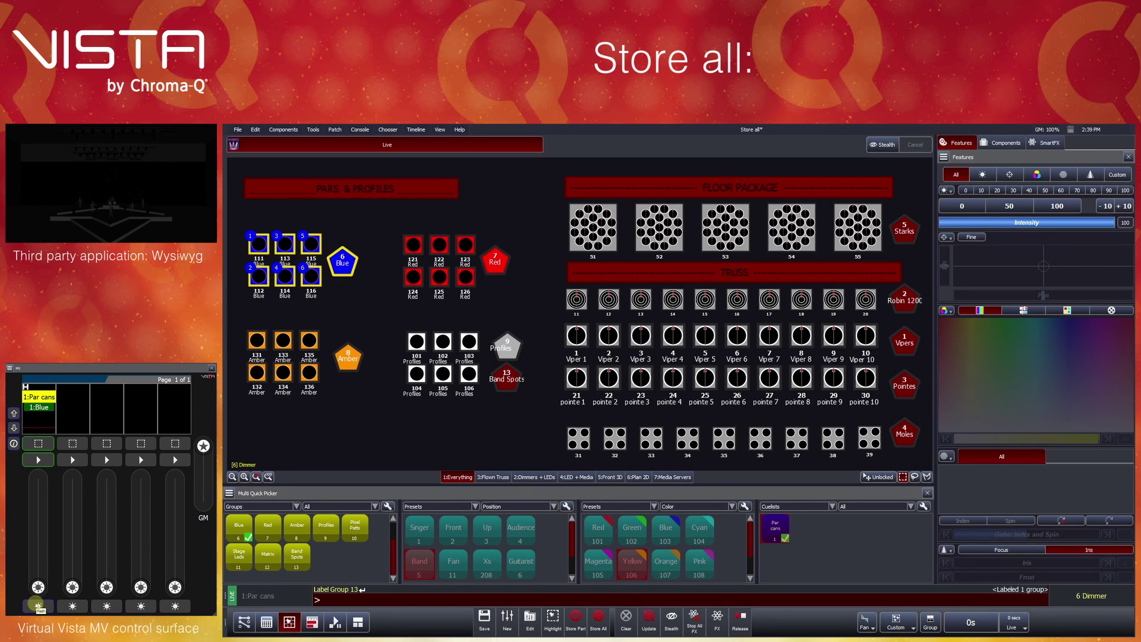
{"action": "left_click_drag", "start_coordinate": [38, 587], "coordinate": [38, 479]}
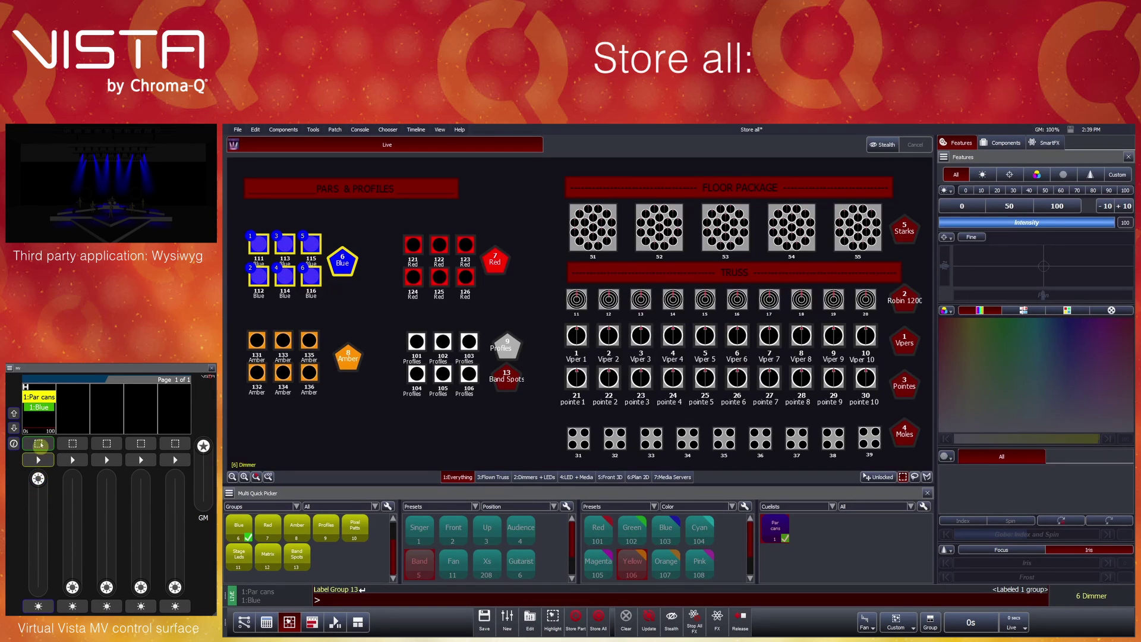
- Review the Par cans cuelist properties without changing anything, and fade the cuelist out
{"action": "right_click", "coordinate": [39, 422]}
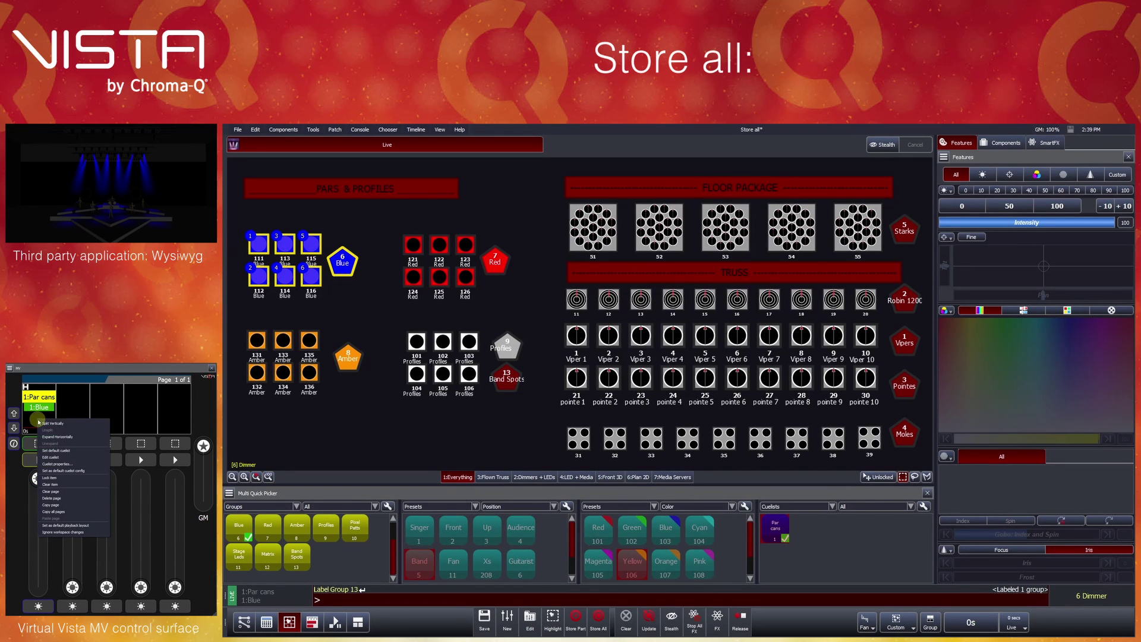
{"action": "left_click", "coordinate": [54, 464]}
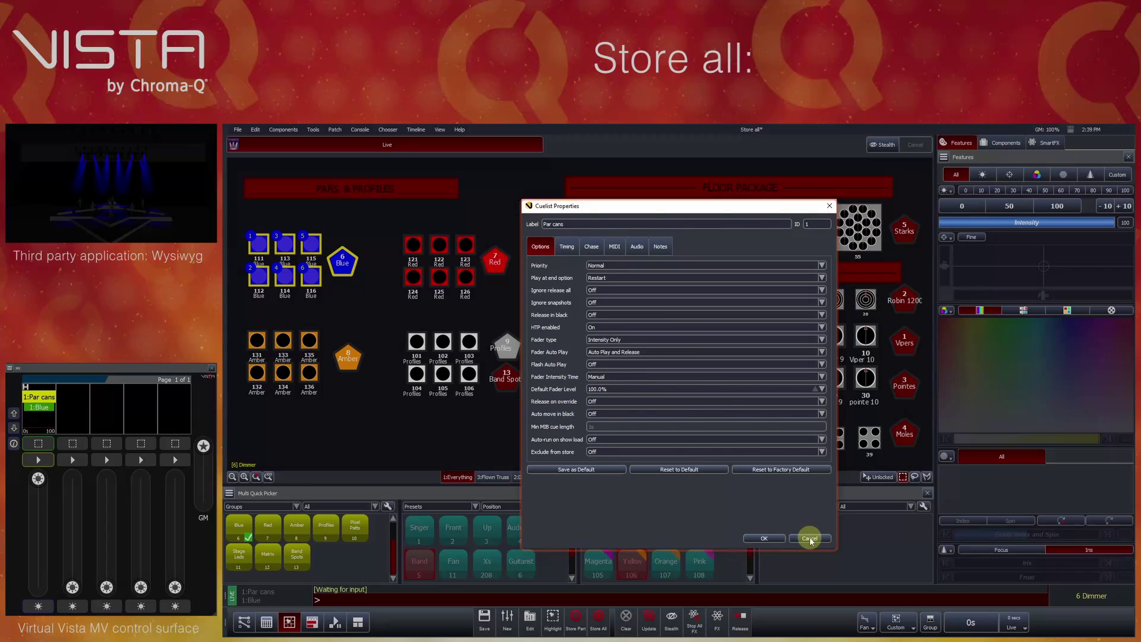
{"action": "left_click", "coordinate": [809, 538]}
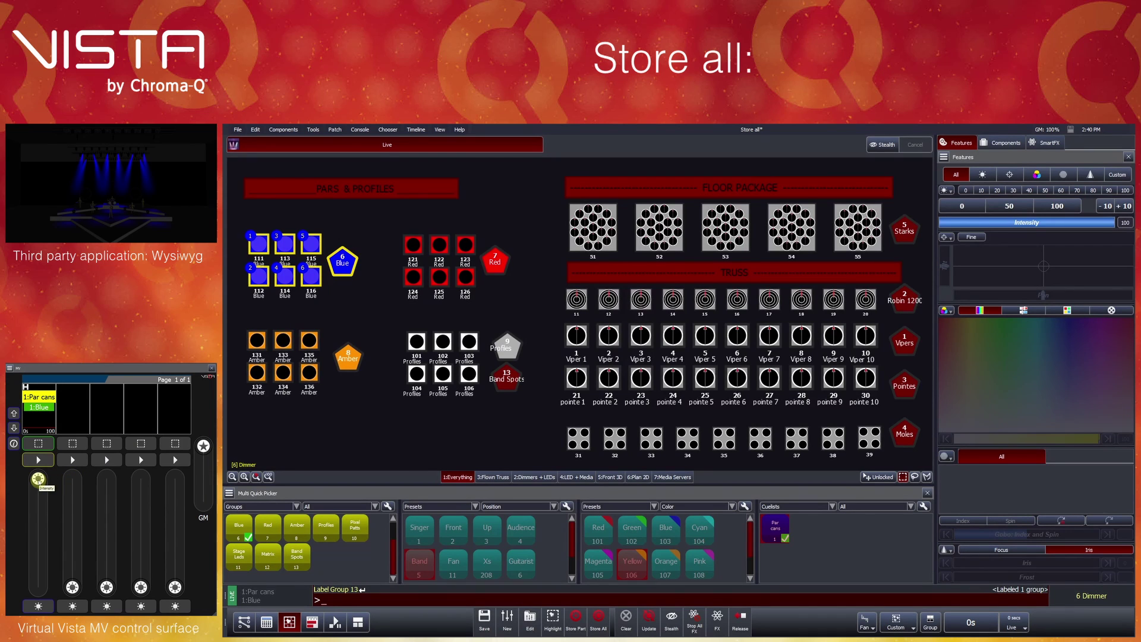
{"action": "left_click_drag", "start_coordinate": [38, 479], "coordinate": [38, 587]}
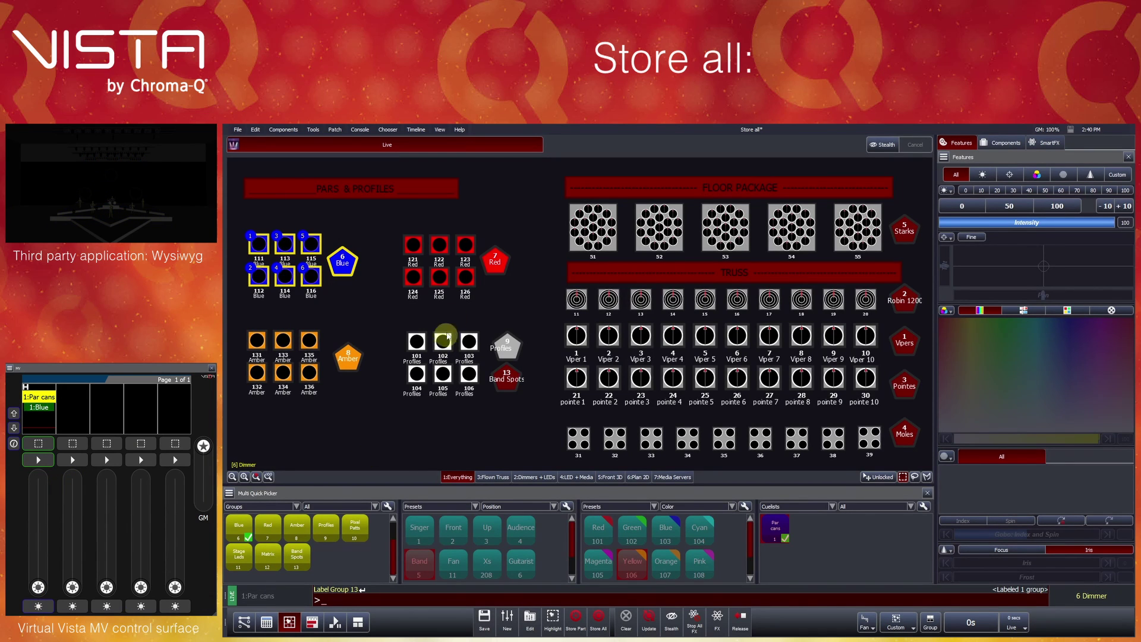
- Bring the Red group to 100 intensity and store all as cue 2 "Red" in the Par cans cuelist on the first playback
{"action": "left_click", "coordinate": [495, 262]}
{"action": "left_click", "coordinate": [1055, 208]}
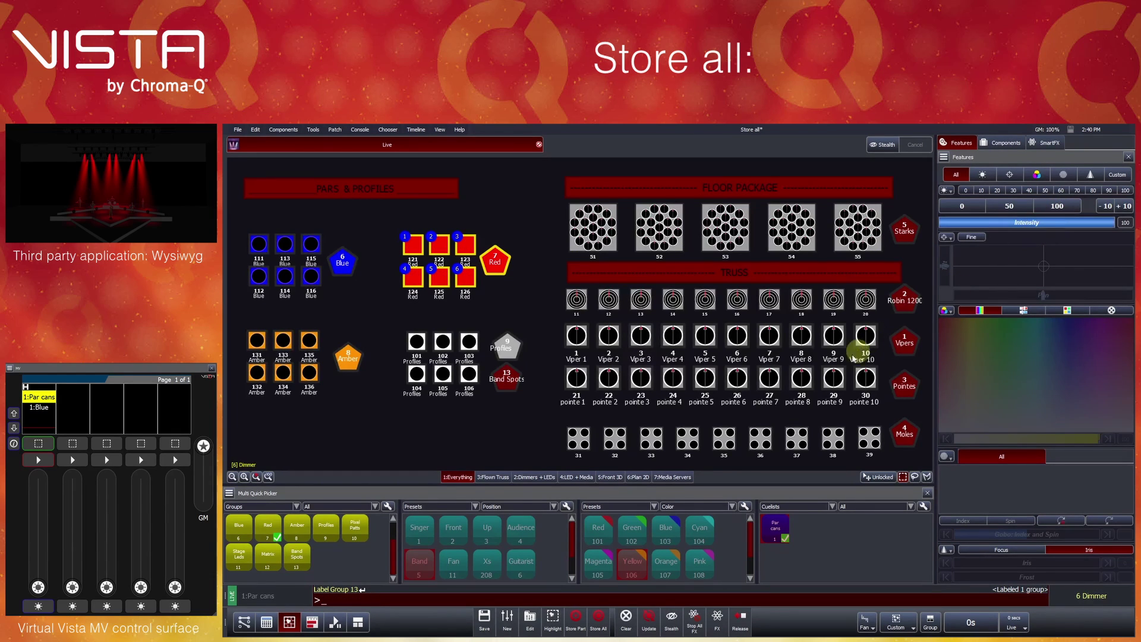
{"action": "left_click", "coordinate": [597, 631]}
{"action": "left_click", "coordinate": [679, 415]}
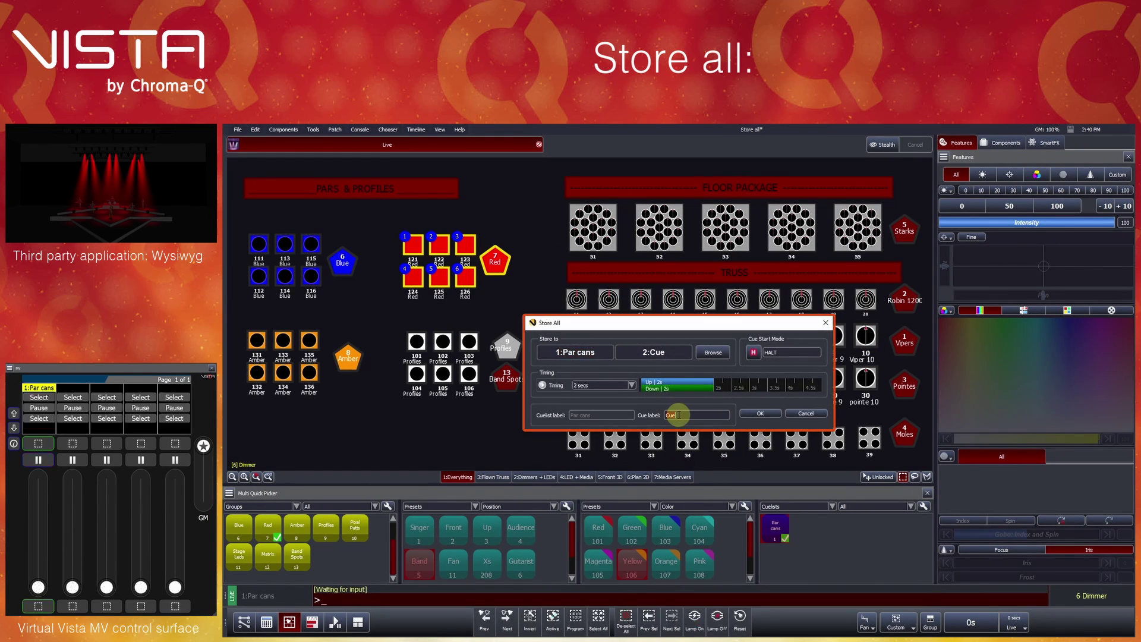
{"action": "type", "text": "Red"}
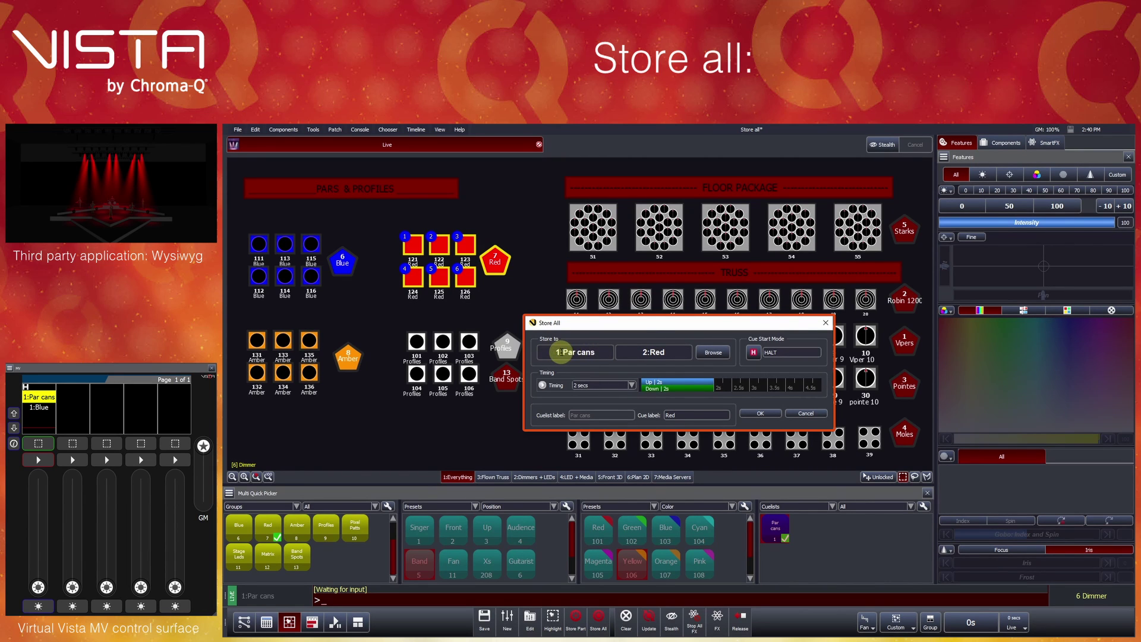
{"action": "left_click", "coordinate": [72, 443]}
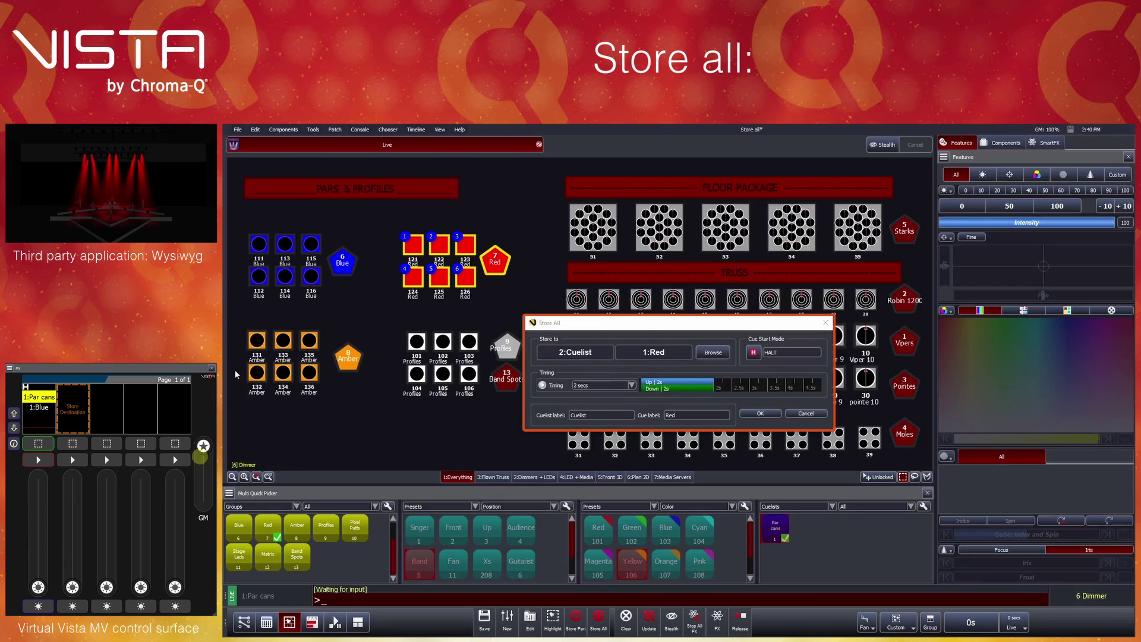
{"action": "left_click", "coordinate": [40, 445]}
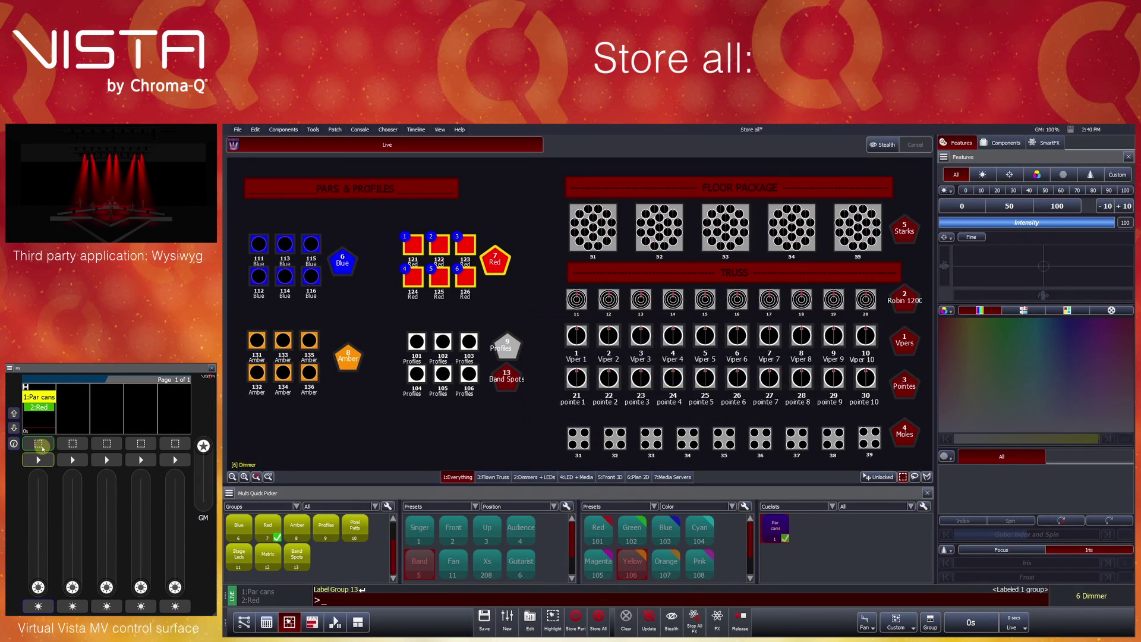
- Play back the Blue and Red cues of the Par cans cuelist and fade it out
{"action": "left_click_drag", "start_coordinate": [38, 587], "coordinate": [38, 477]}
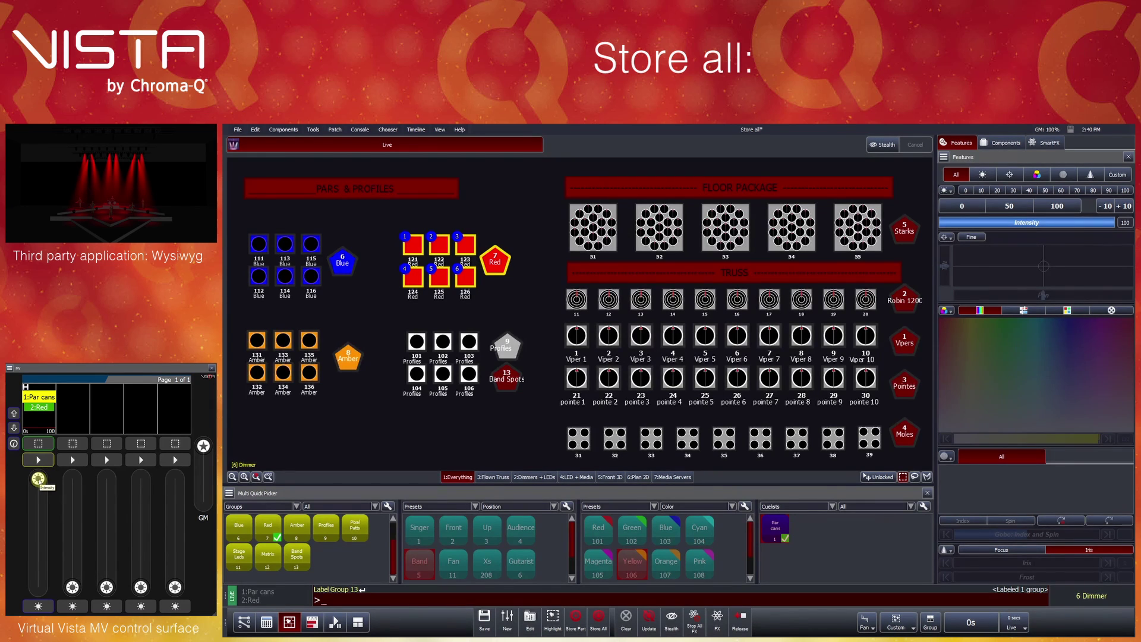
{"action": "mouse_move", "coordinate": [38, 478]}
{"action": "left_mouse_down"}
{"action": "mouse_move", "coordinate": [34, 598]}
{"action": "mouse_move", "coordinate": [39, 477]}
{"action": "left_mouse_up"}
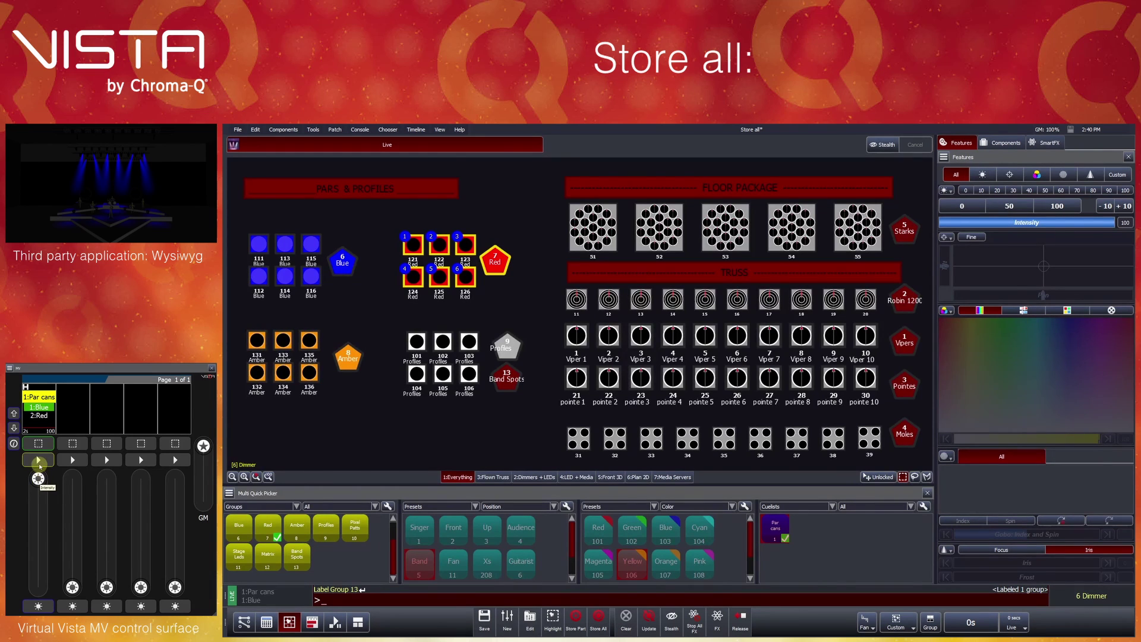
{"action": "left_click", "coordinate": [38, 460]}
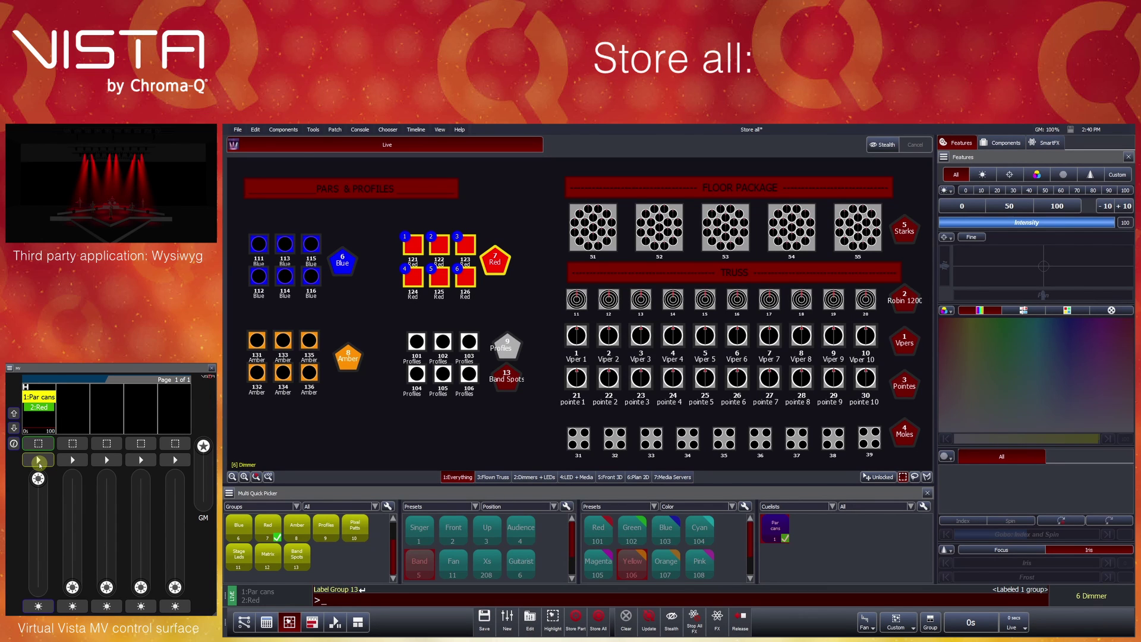
{"action": "left_click_drag", "start_coordinate": [38, 478], "coordinate": [38, 587]}
- Bring the Amber group to 100 intensity and start storing all to Par cans as cue 3, labelled "Amber"
{"action": "left_click", "coordinate": [348, 356]}
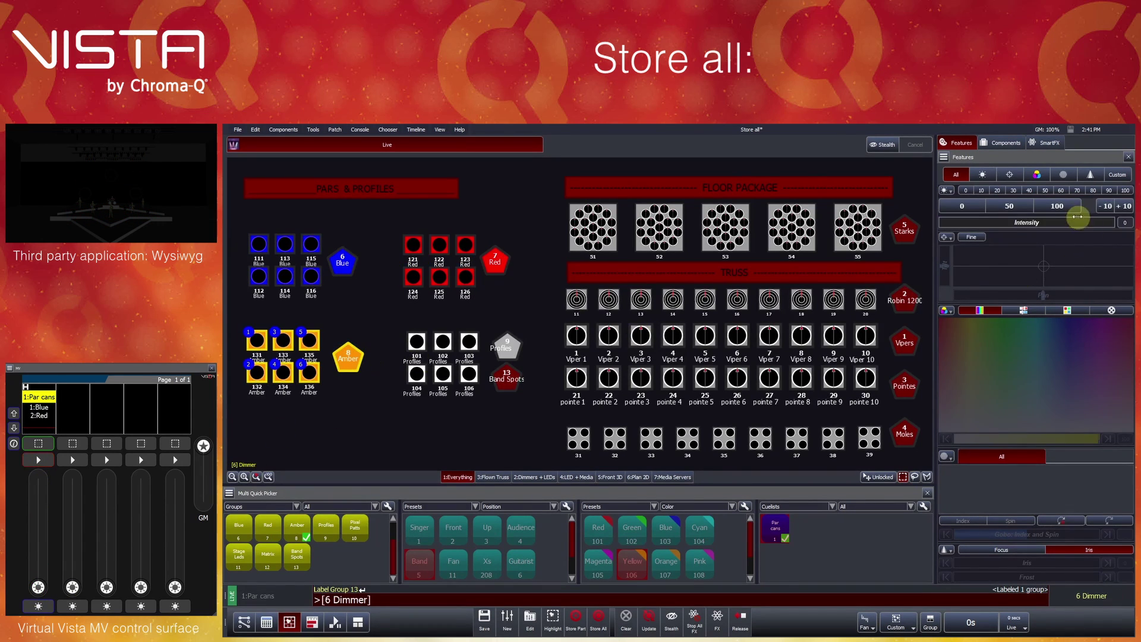
{"action": "left_click", "coordinate": [1063, 208]}
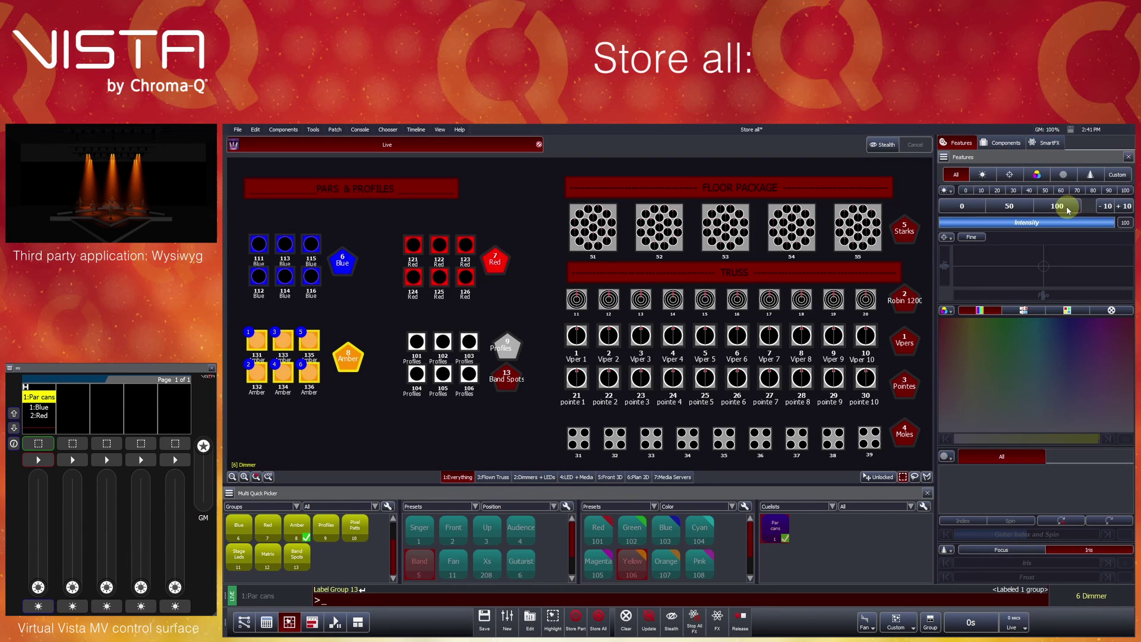
{"action": "left_click", "coordinate": [599, 621]}
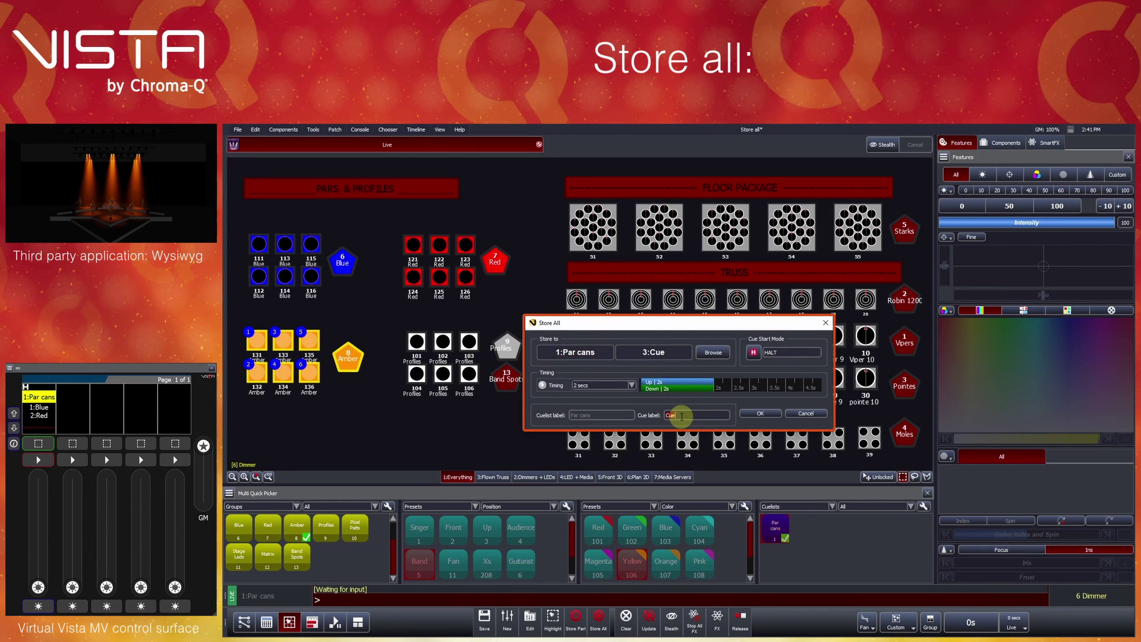
{"action": "type", "text": "Amber"}
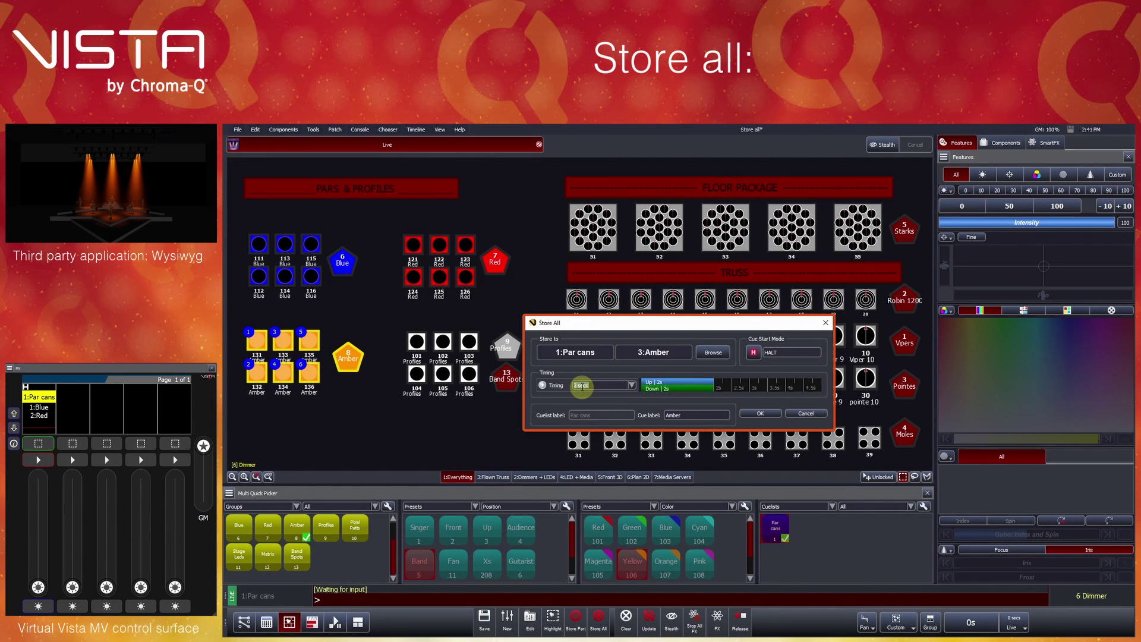
- Try a 6 s timing for the Amber cue and return it to the 2 secs preset
{"action": "type", "text": "6s"}
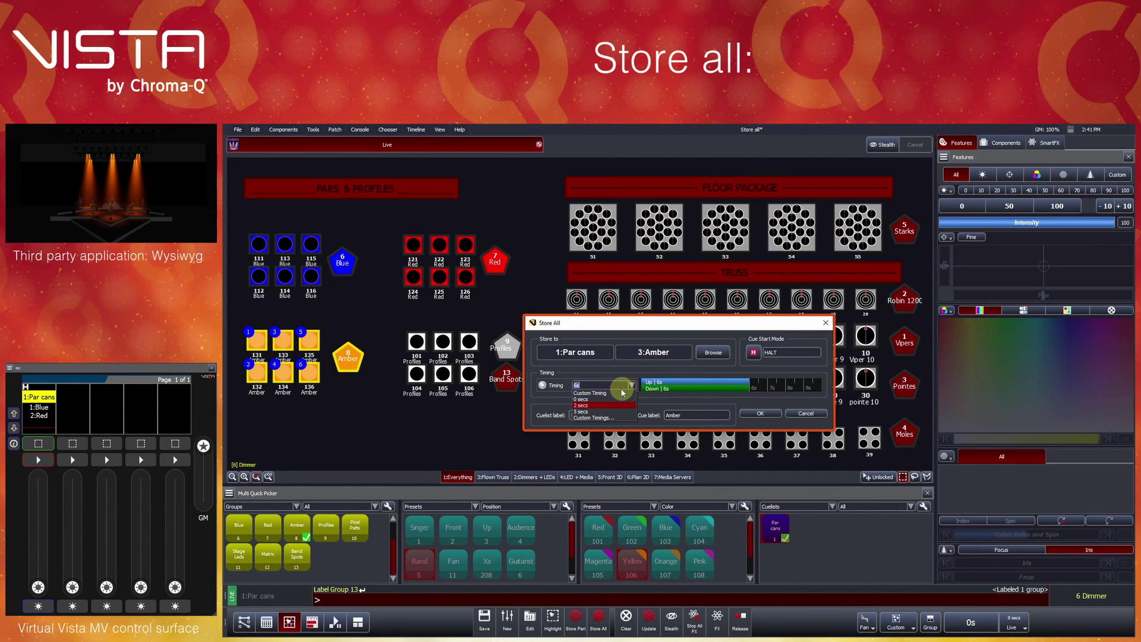
{"action": "left_click", "coordinate": [591, 406]}
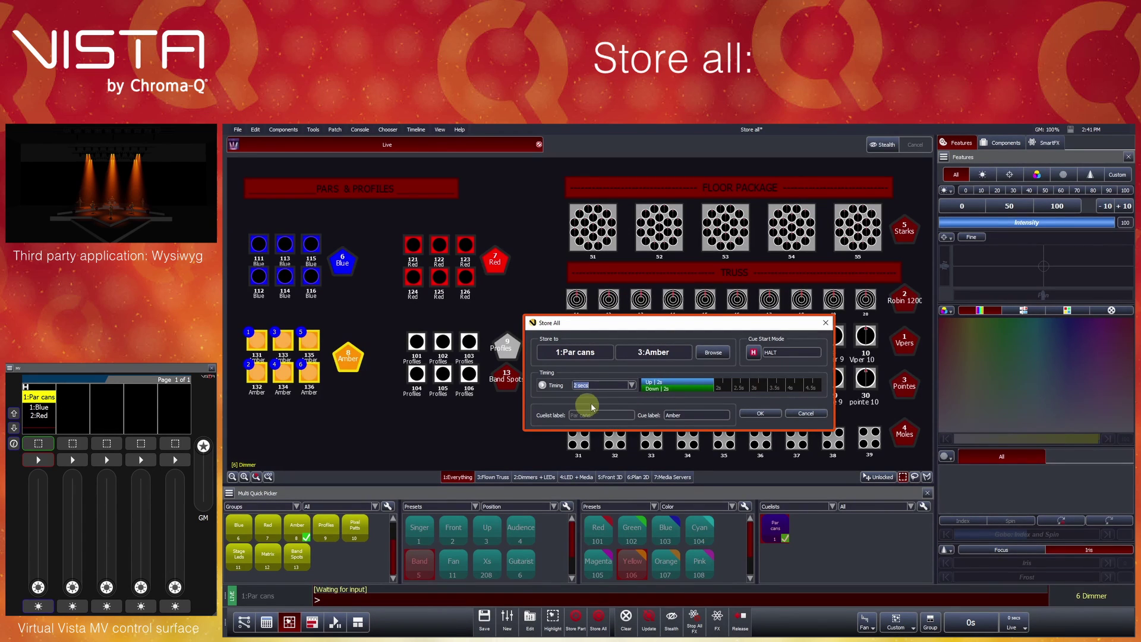
- Delay the Amber cue's down fade by 2 s with a 3 s down time, and store the cue
{"action": "left_click", "coordinate": [657, 388]}
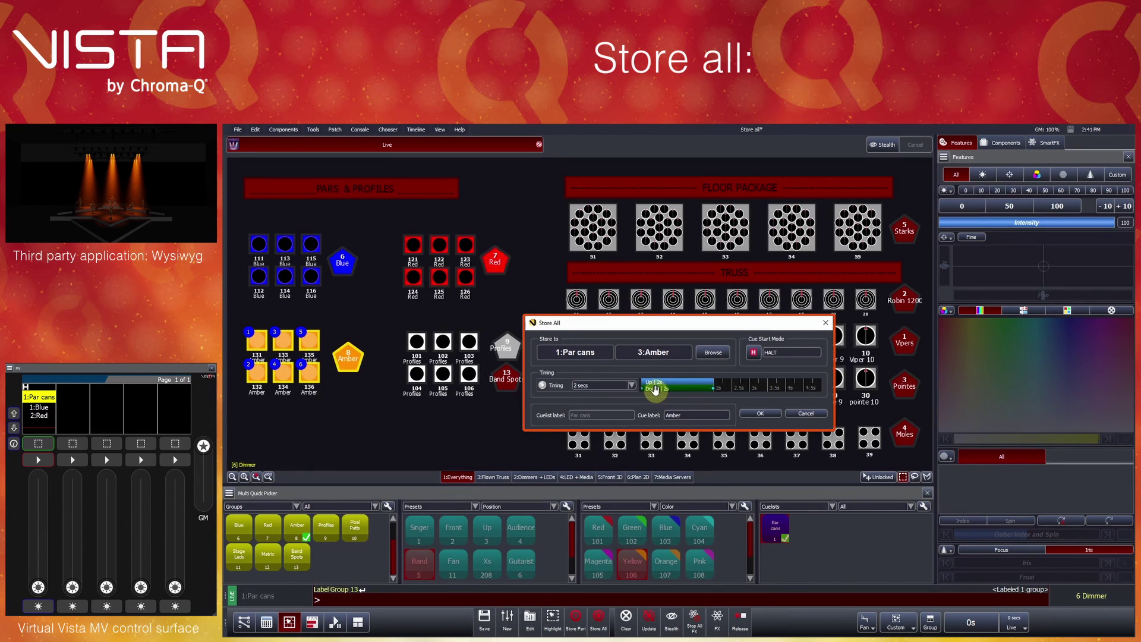
{"action": "left_click_drag", "start_coordinate": [655, 390], "coordinate": [730, 399]}
{"action": "left_click_drag", "start_coordinate": [782, 392], "coordinate": [823, 390]}
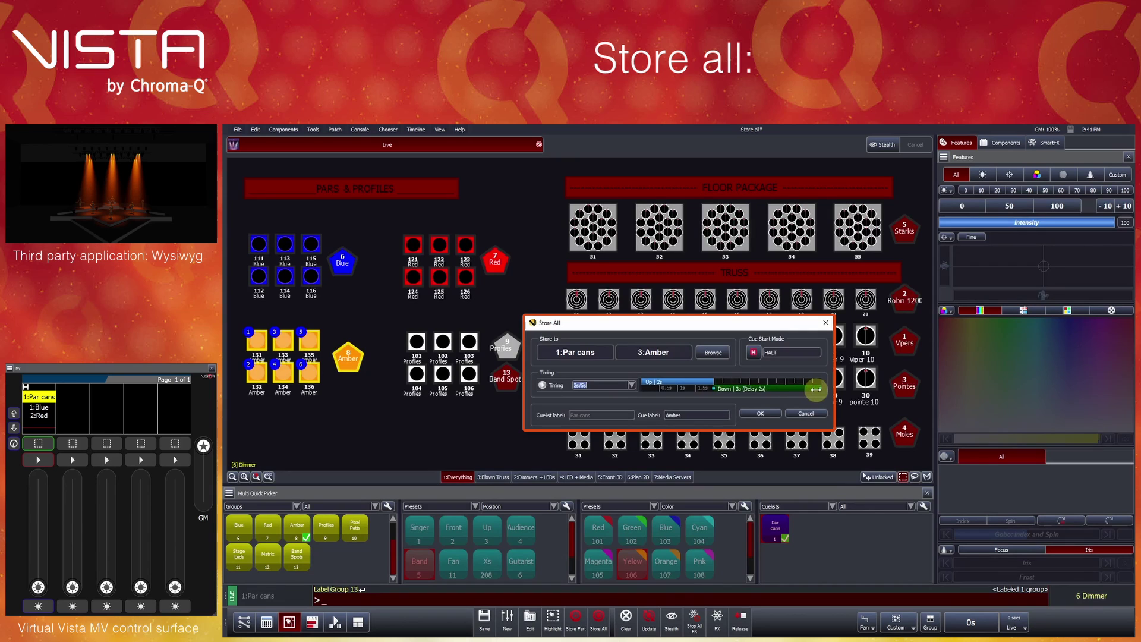
{"action": "left_click", "coordinate": [764, 412]}
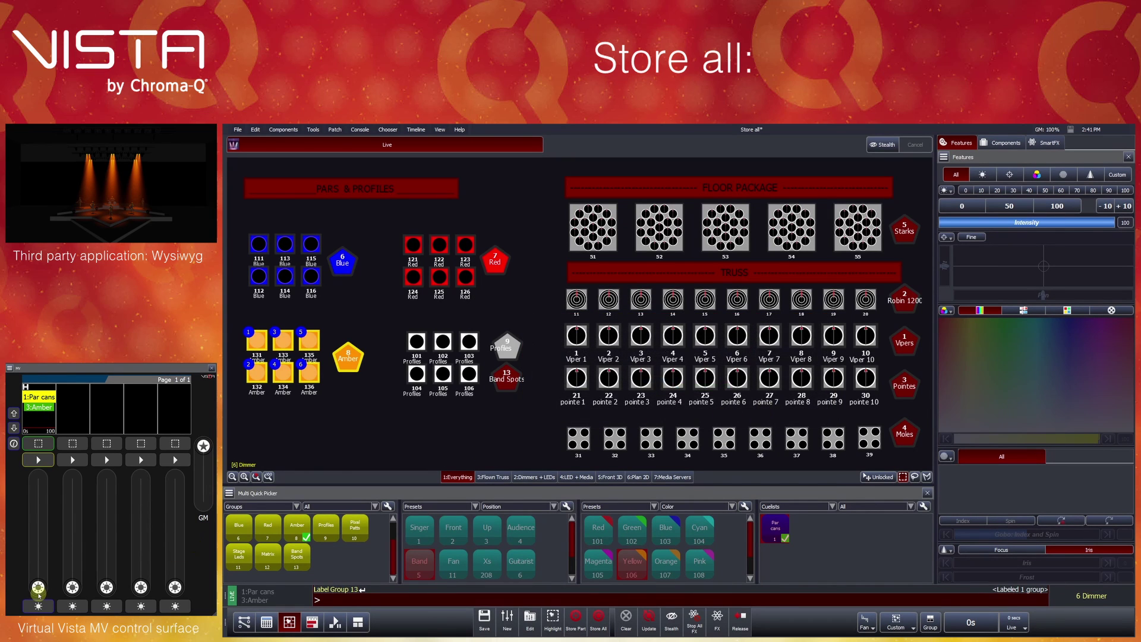
- Play the Par cans cuelist through its Blue, Red and Amber cues and fade it out
{"action": "left_click_drag", "start_coordinate": [38, 587], "coordinate": [38, 478]}
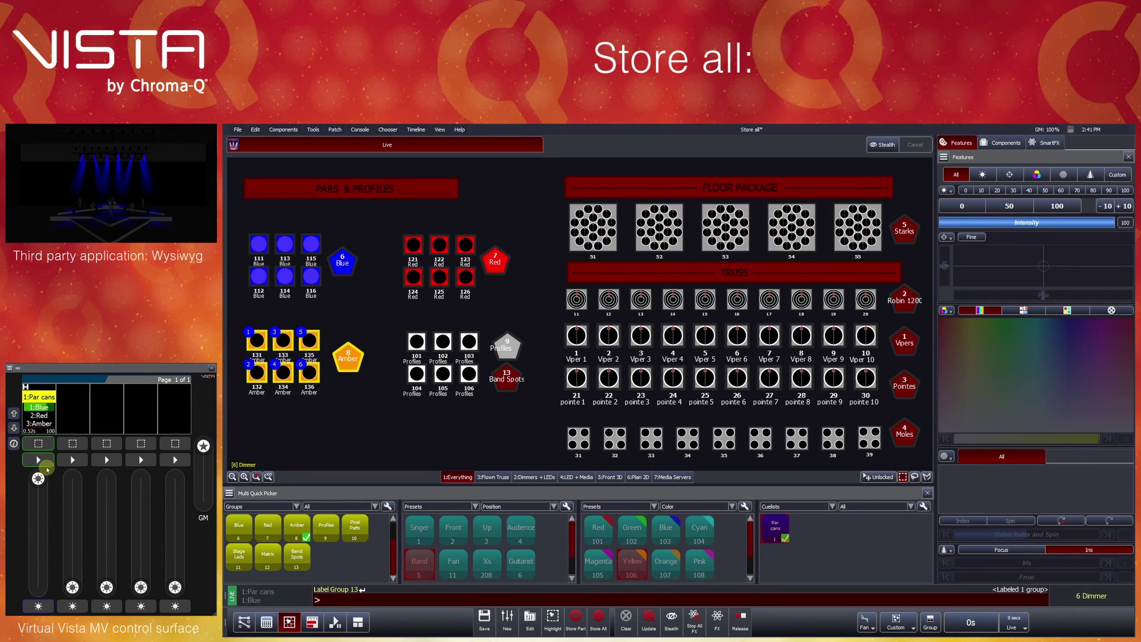
{"action": "left_click", "coordinate": [39, 460]}
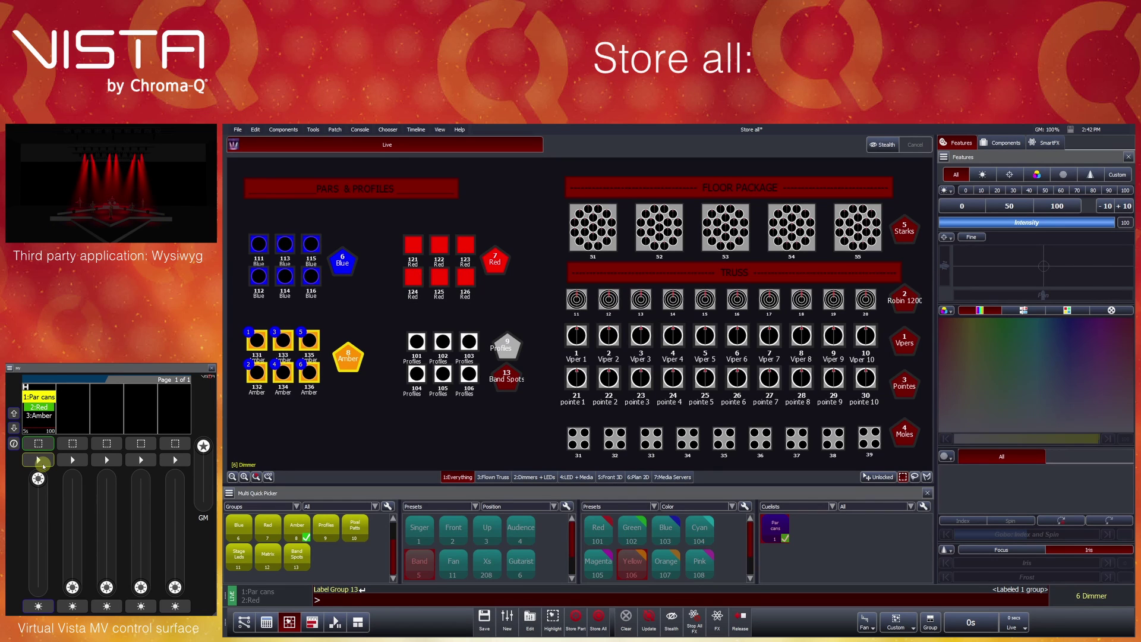
{"action": "left_click", "coordinate": [42, 465]}
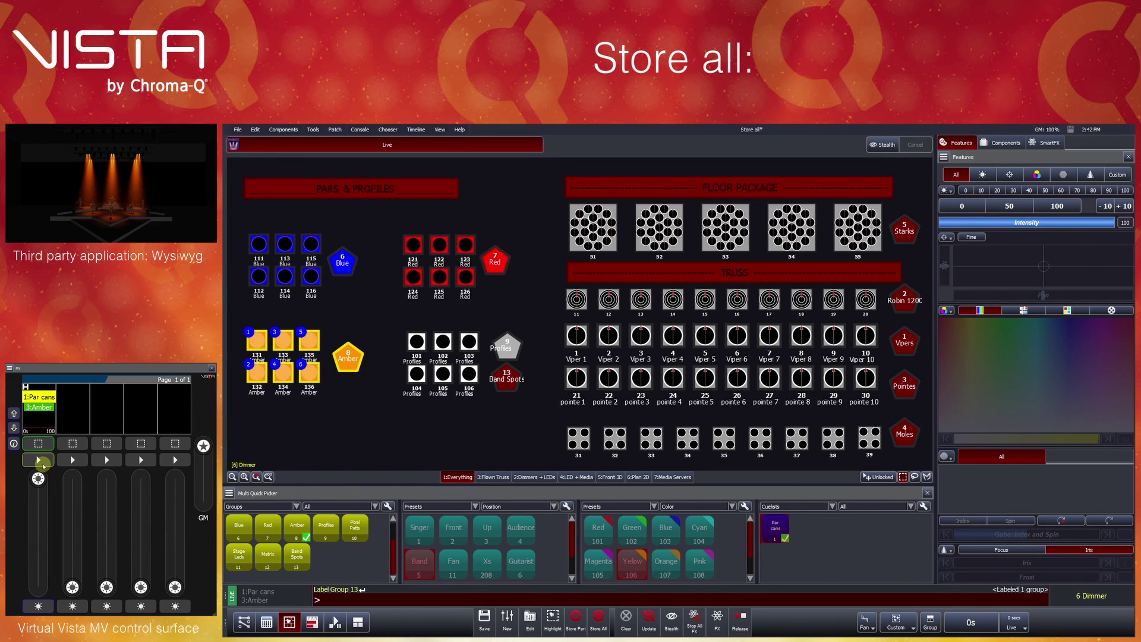
{"action": "left_click_drag", "start_coordinate": [38, 479], "coordinate": [38, 609]}
- Bring the Profiles group to 100 intensity and start storing all to Par cans as a cue labelled "White"
{"action": "left_click", "coordinate": [507, 346]}
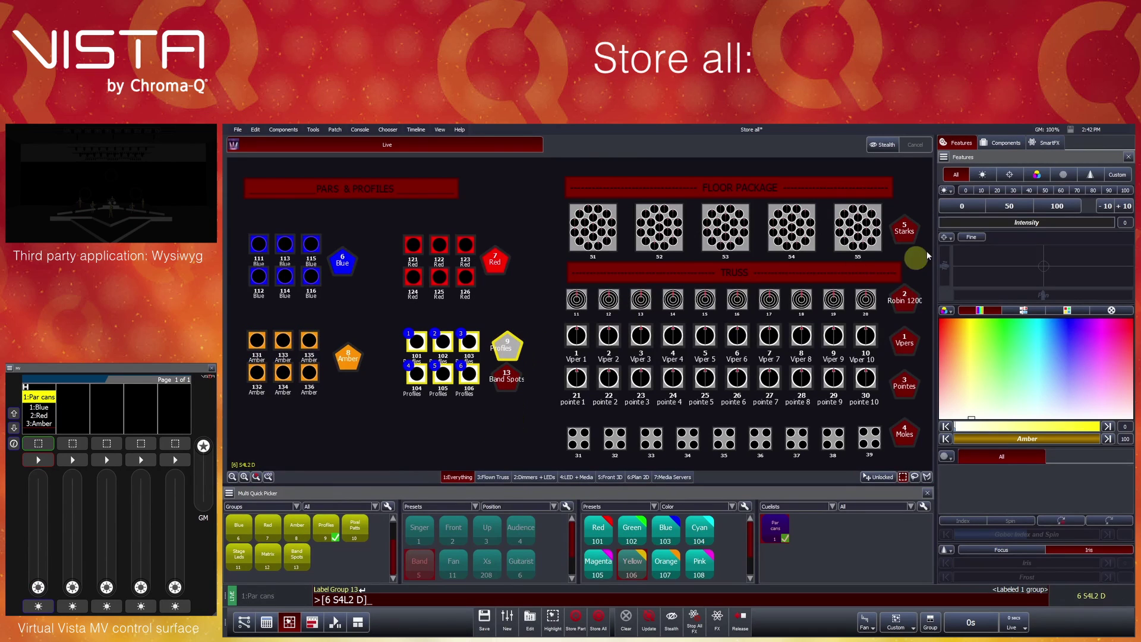
{"action": "left_click", "coordinate": [1073, 208]}
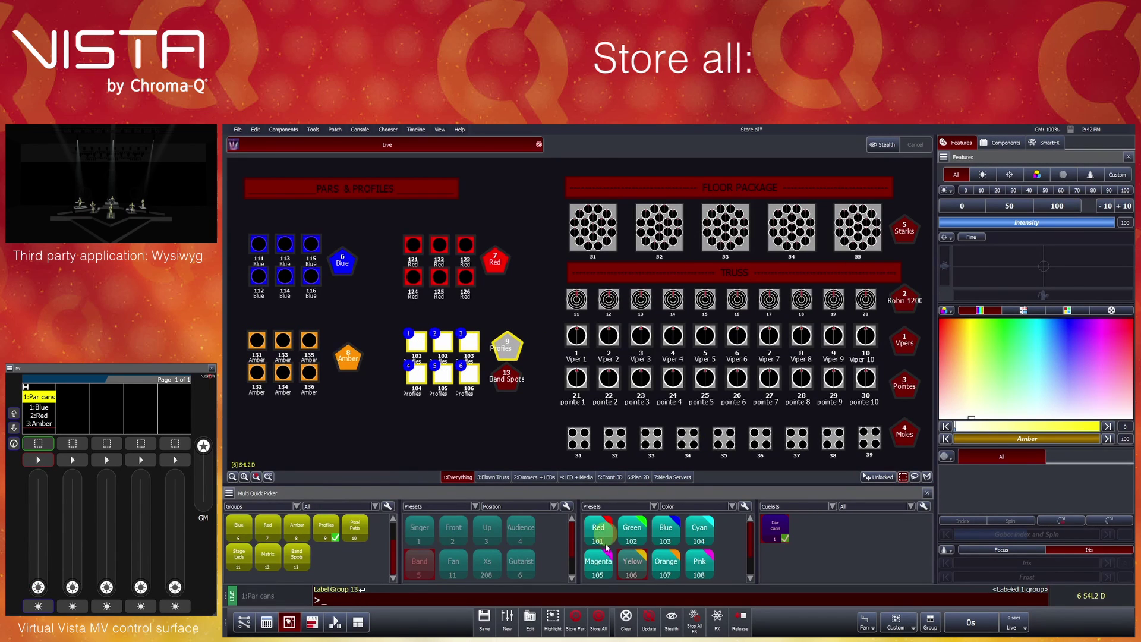
{"action": "left_click", "coordinate": [599, 622]}
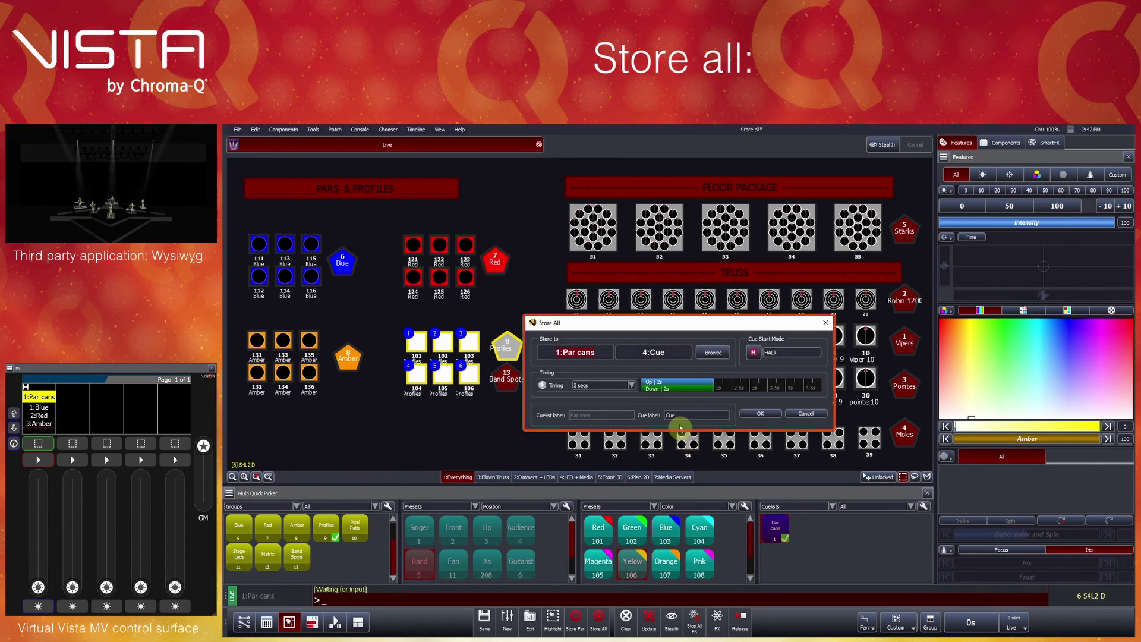
{"action": "left_click", "coordinate": [679, 415]}
{"action": "type", "text": "White"}
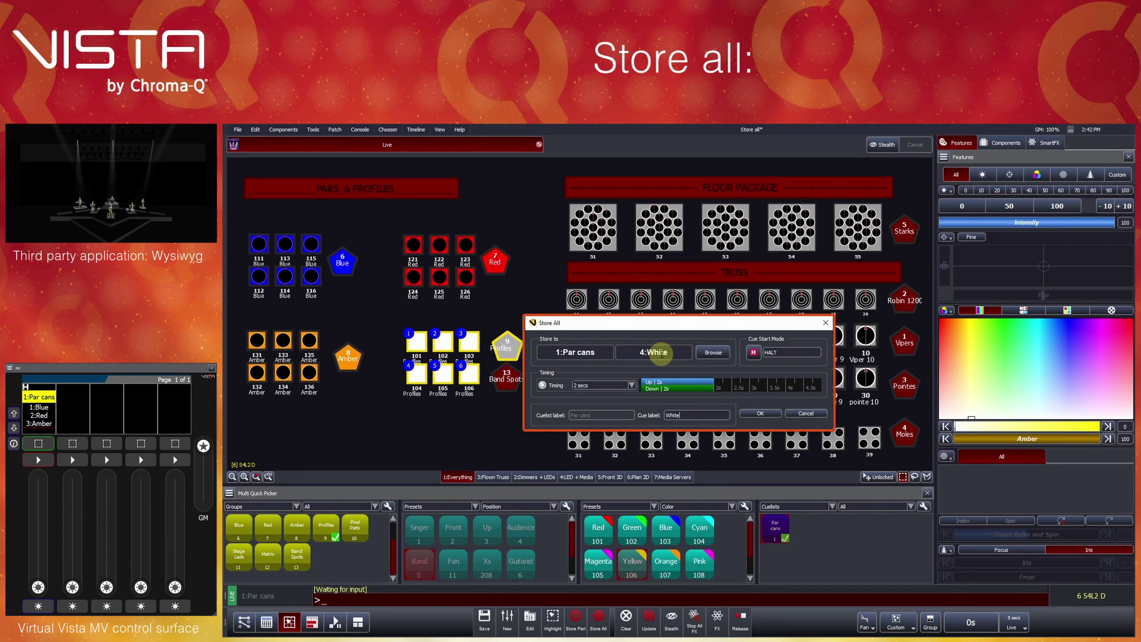
- Insert the White cue as new cue 1.5 between Blue and Red in the Par cans cuelist and store it
{"action": "left_click", "coordinate": [717, 354]}
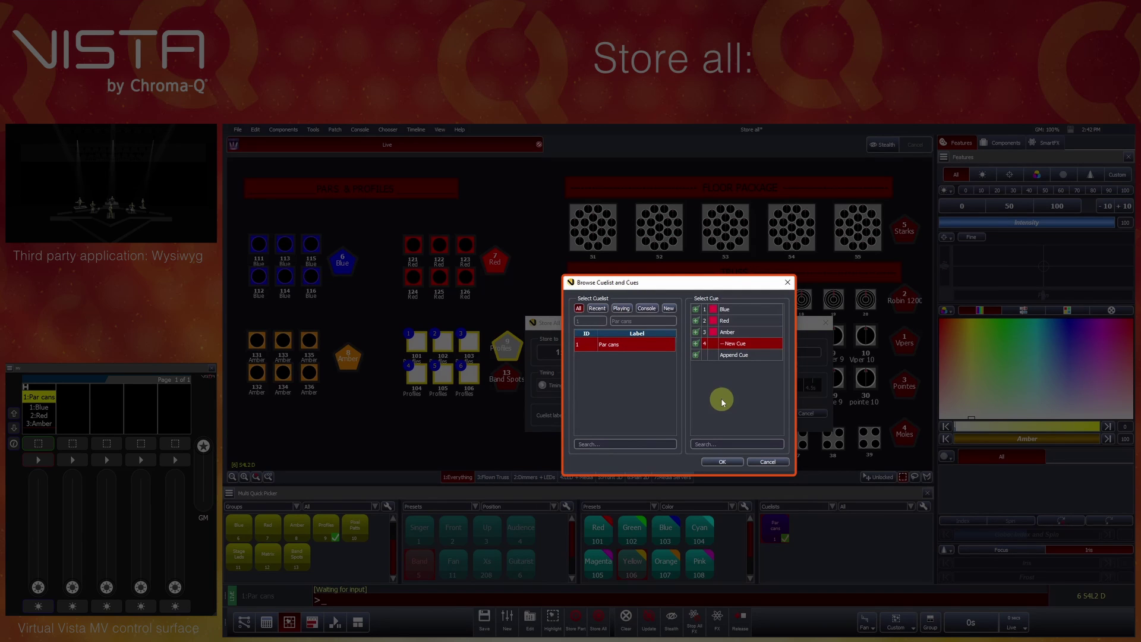
{"action": "left_click", "coordinate": [736, 332]}
{"action": "left_click", "coordinate": [741, 309]}
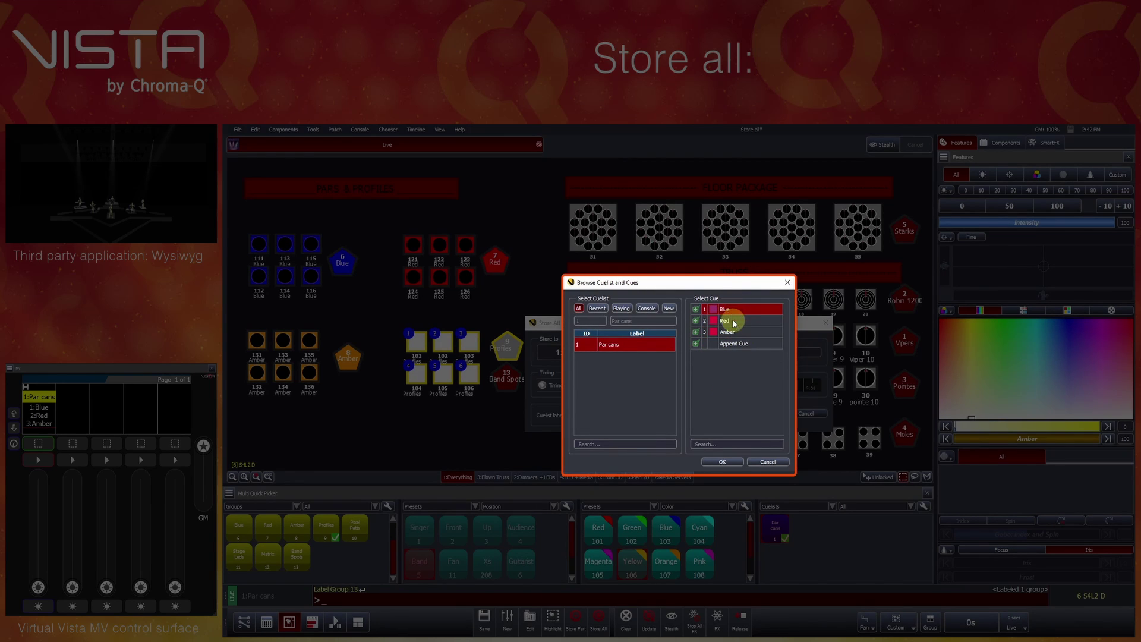
{"action": "left_click", "coordinate": [737, 323]}
{"action": "left_click", "coordinate": [735, 331]}
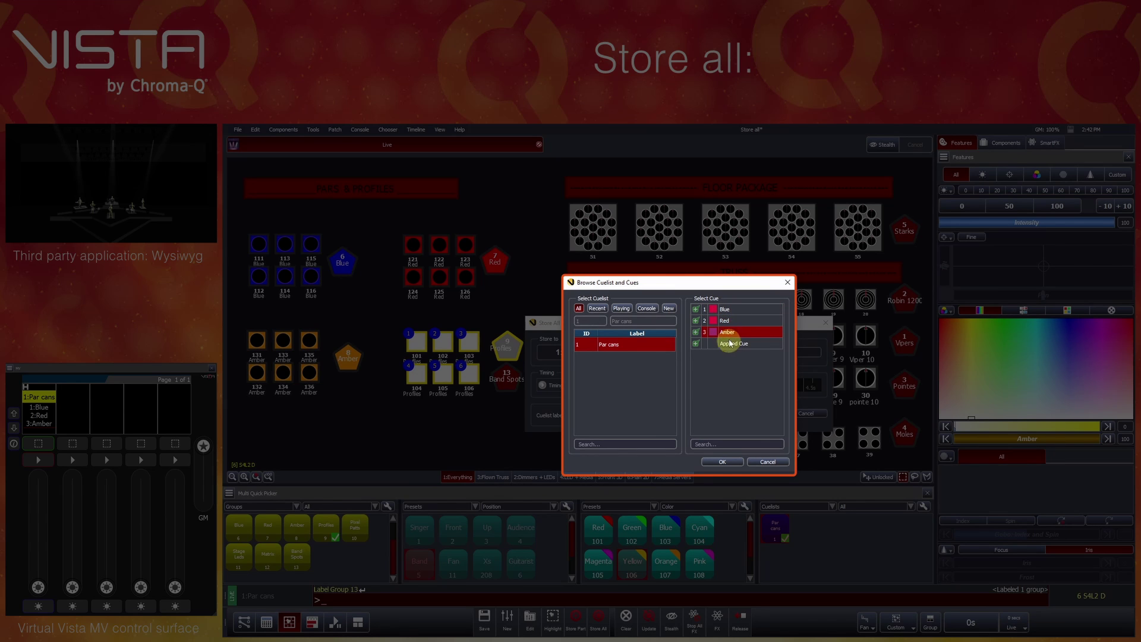
{"action": "left_click", "coordinate": [733, 324]}
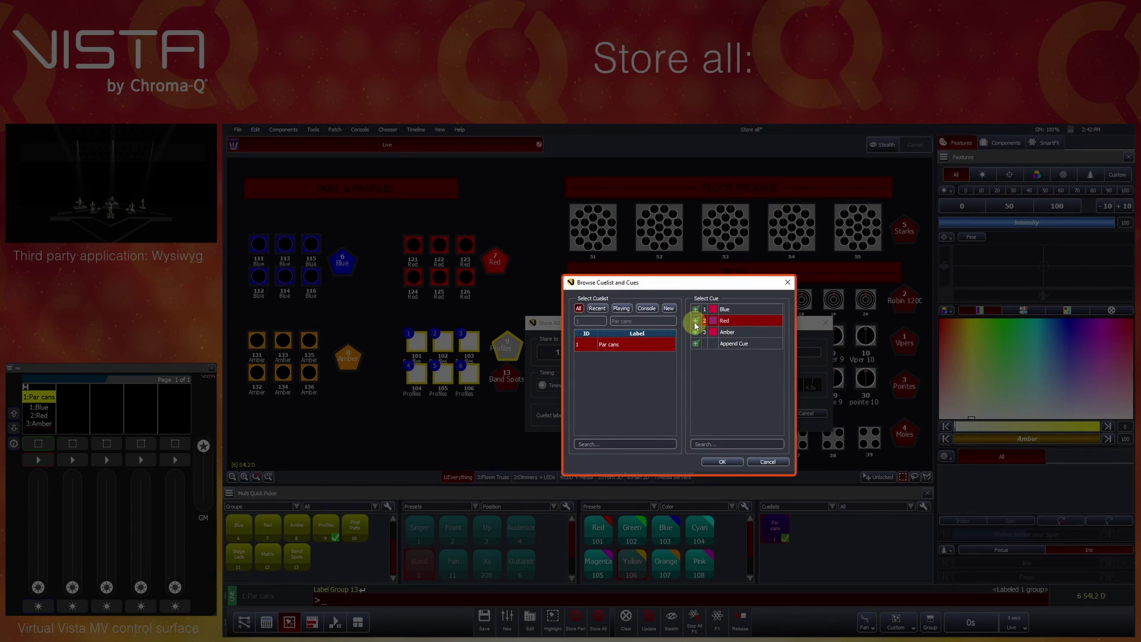
{"action": "left_click", "coordinate": [695, 321]}
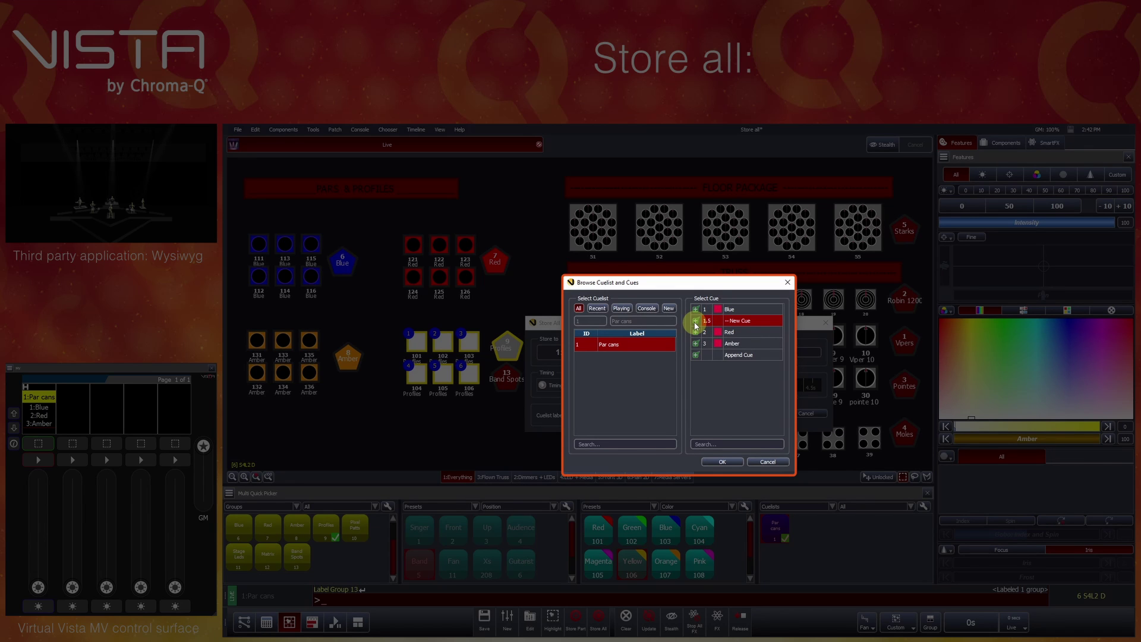
{"action": "left_click", "coordinate": [724, 461]}
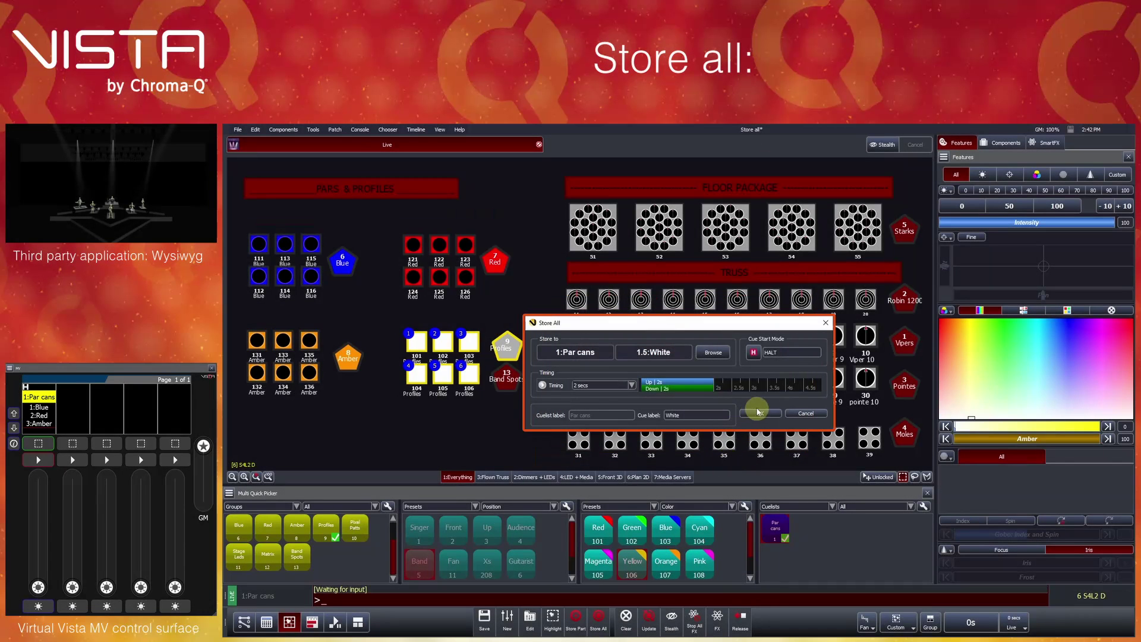
{"action": "left_click", "coordinate": [760, 412]}
- Play the Par cans cuelist through its White cue to Red and lower its fader to 50
{"action": "left_click", "coordinate": [106, 487]}
{"action": "left_click_drag", "start_coordinate": [38, 587], "coordinate": [38, 478]}
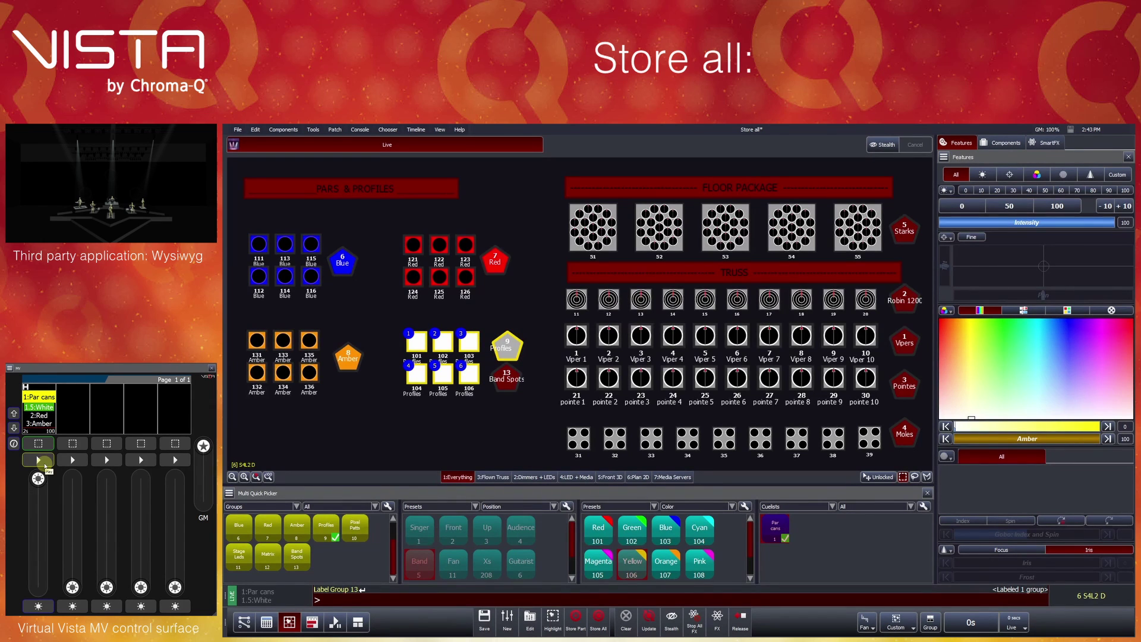
{"action": "left_click", "coordinate": [44, 461]}
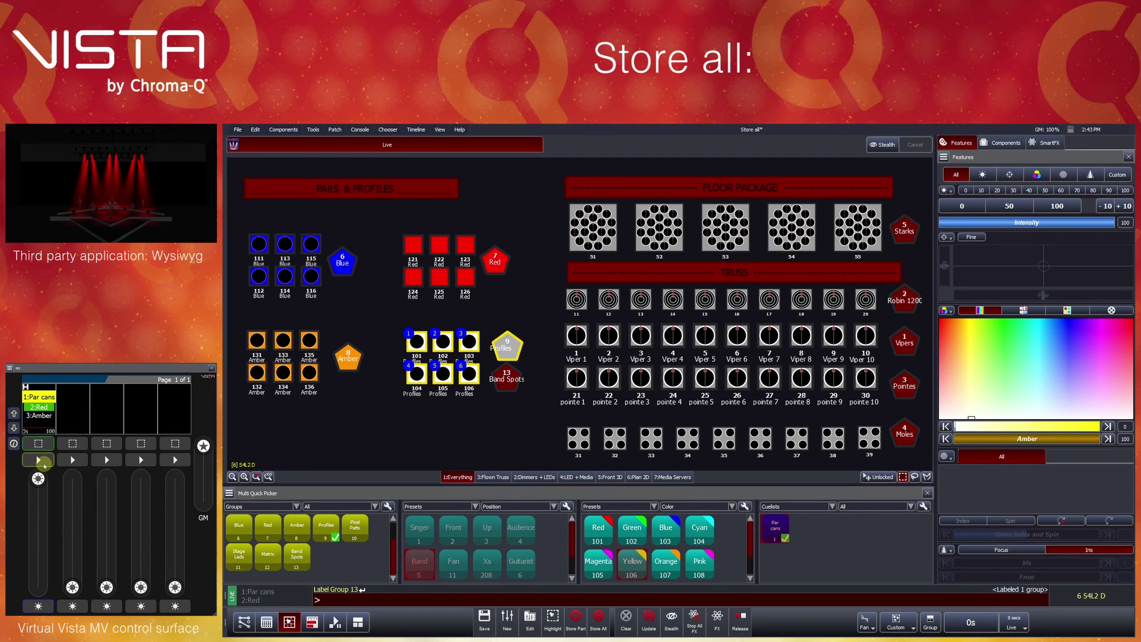
{"action": "left_click_drag", "start_coordinate": [40, 477], "coordinate": [35, 541]}
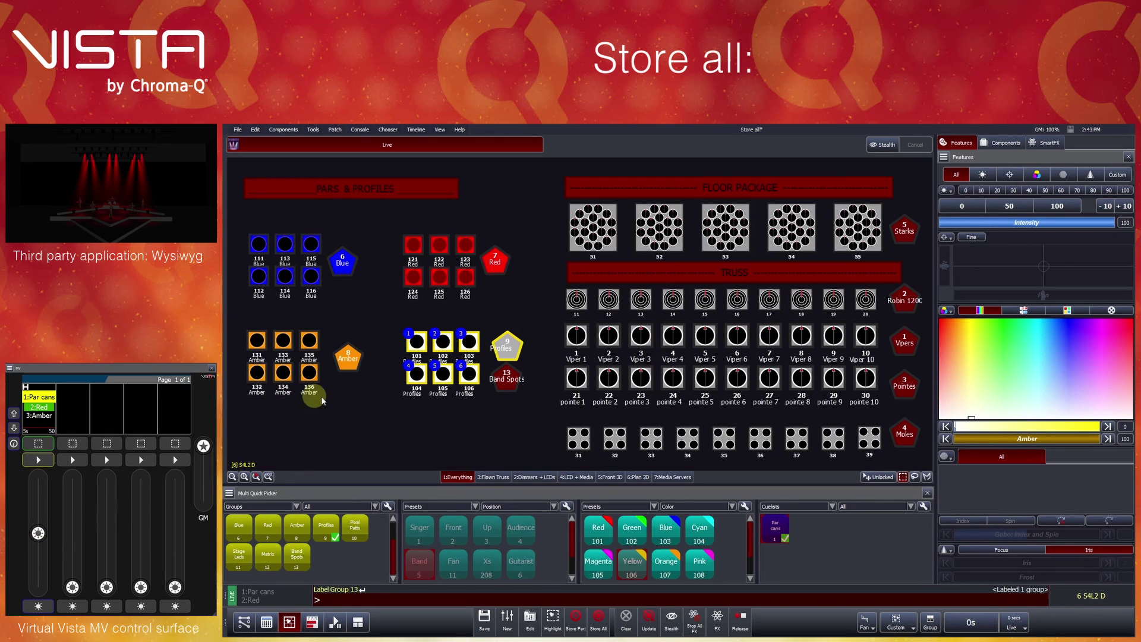
- Set the Band Spots group to yellow at 100 intensity and apply the Band position preset
{"action": "left_click", "coordinate": [443, 419]}
{"action": "left_click", "coordinate": [506, 377]}
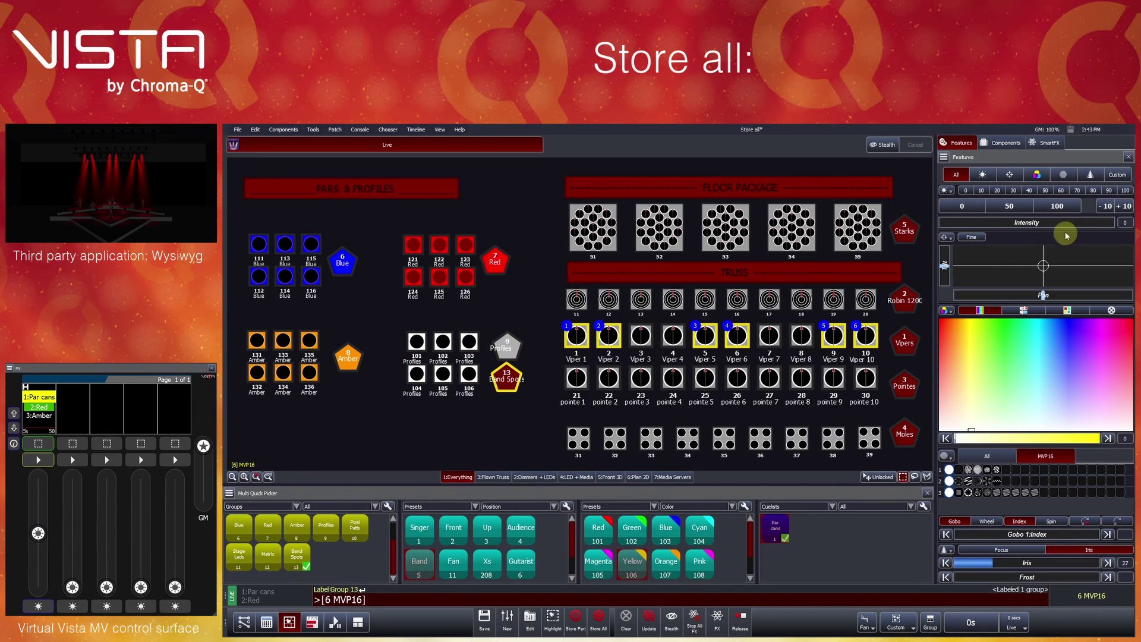
{"action": "left_click", "coordinate": [971, 319]}
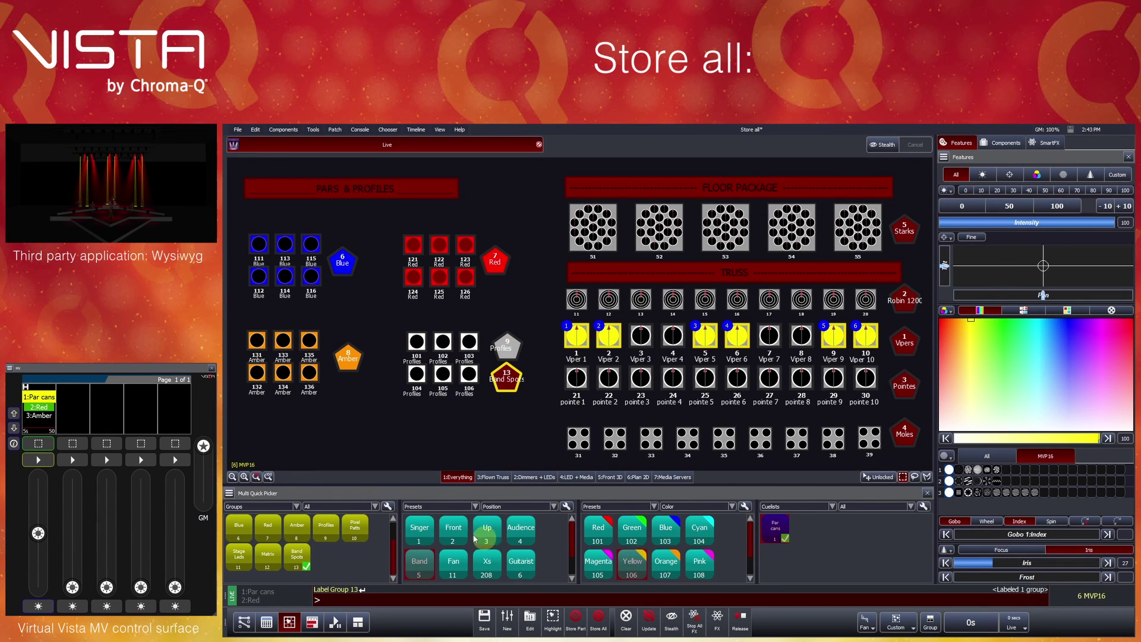
{"action": "left_click", "coordinate": [416, 561]}
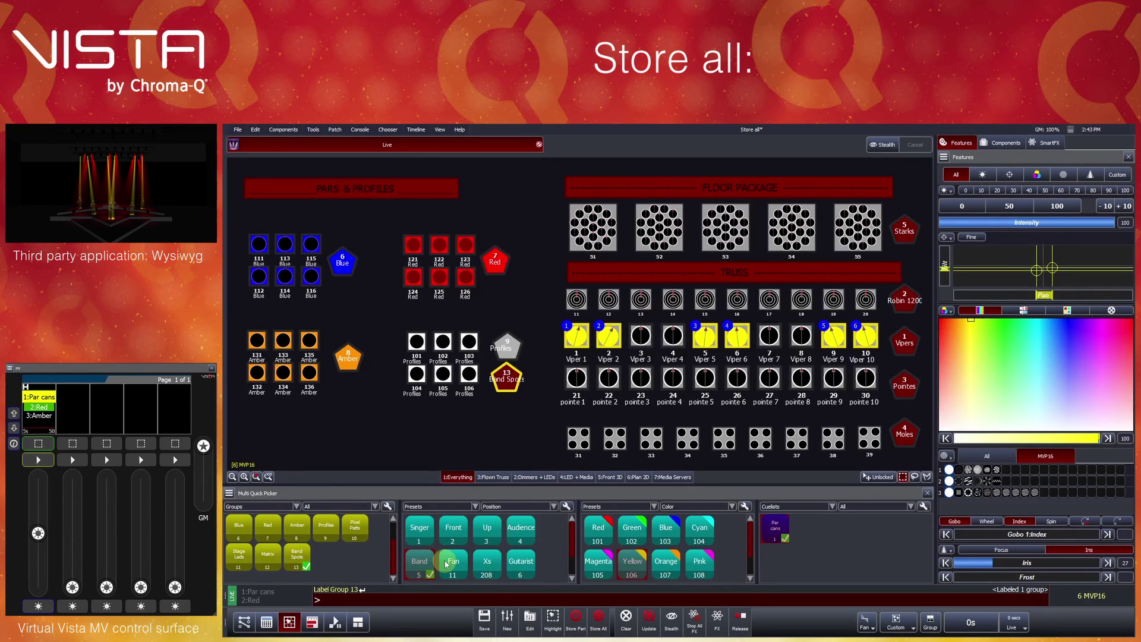
- Store all to a new cuelist on the second playback, with its cue labelled "Store all"
{"action": "left_click", "coordinate": [606, 623]}
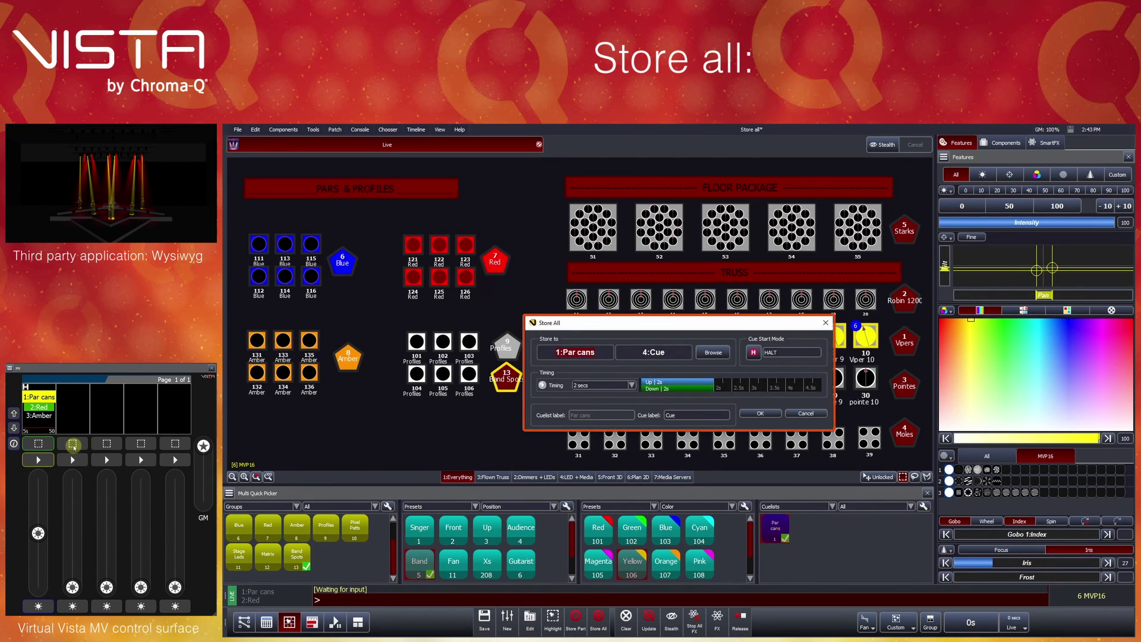
{"action": "left_click", "coordinate": [73, 444]}
{"action": "double_click", "coordinate": [700, 411]}
{"action": "type", "text": "Store all"}
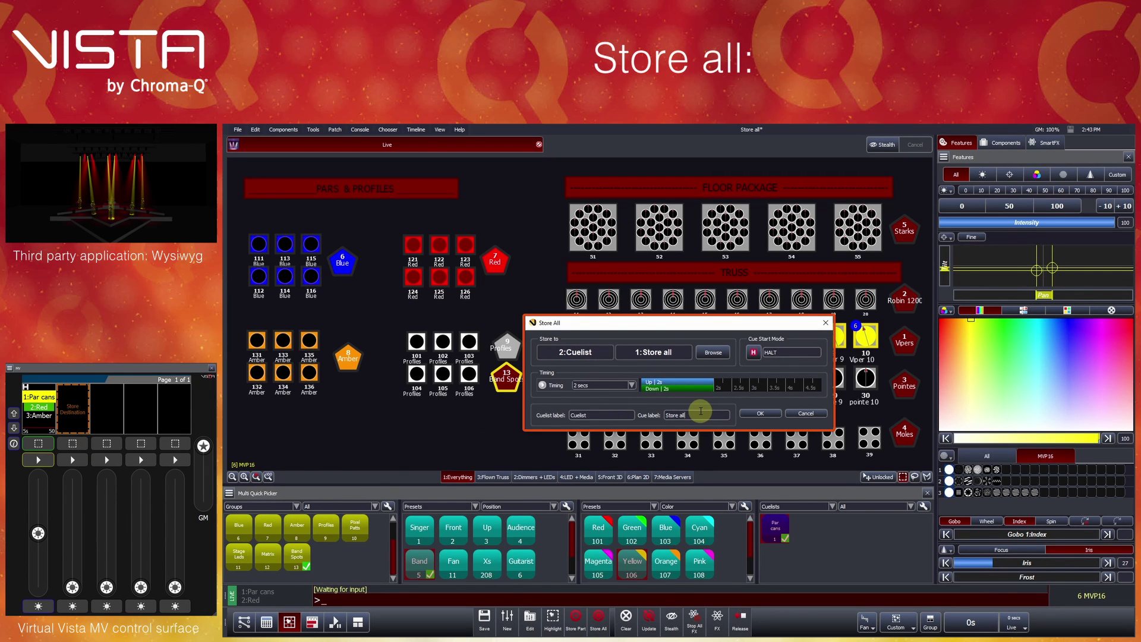
{"action": "left_click", "coordinate": [762, 412]}
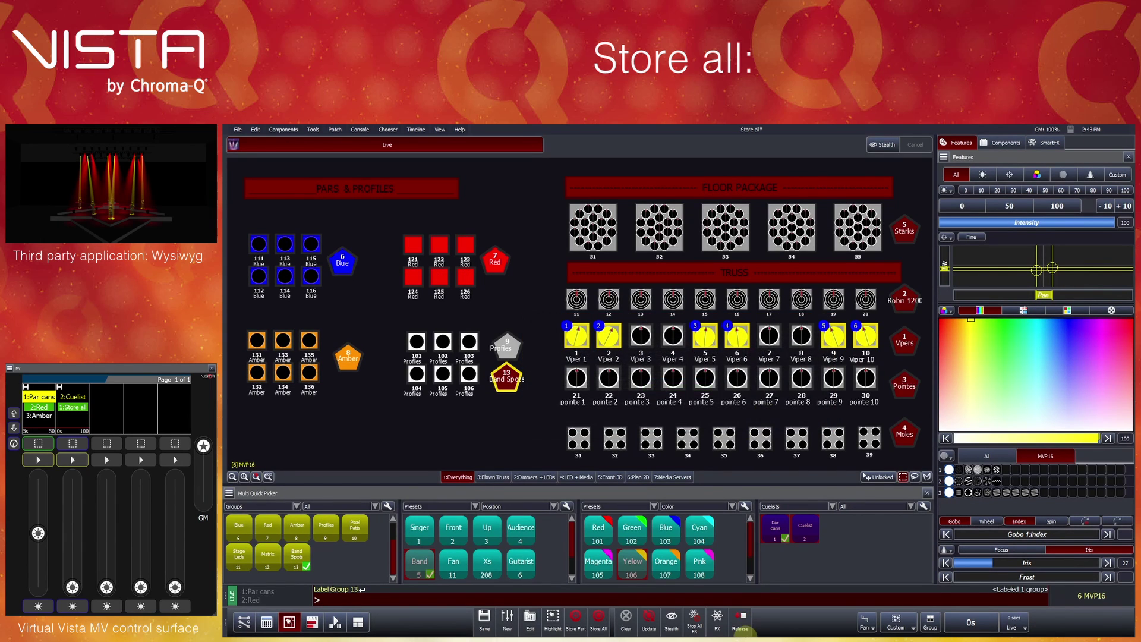
- Release all playbacks, bring up the Store all cuelist and Par cans on their faders at full, and release them again
{"action": "left_click", "coordinate": [746, 624]}
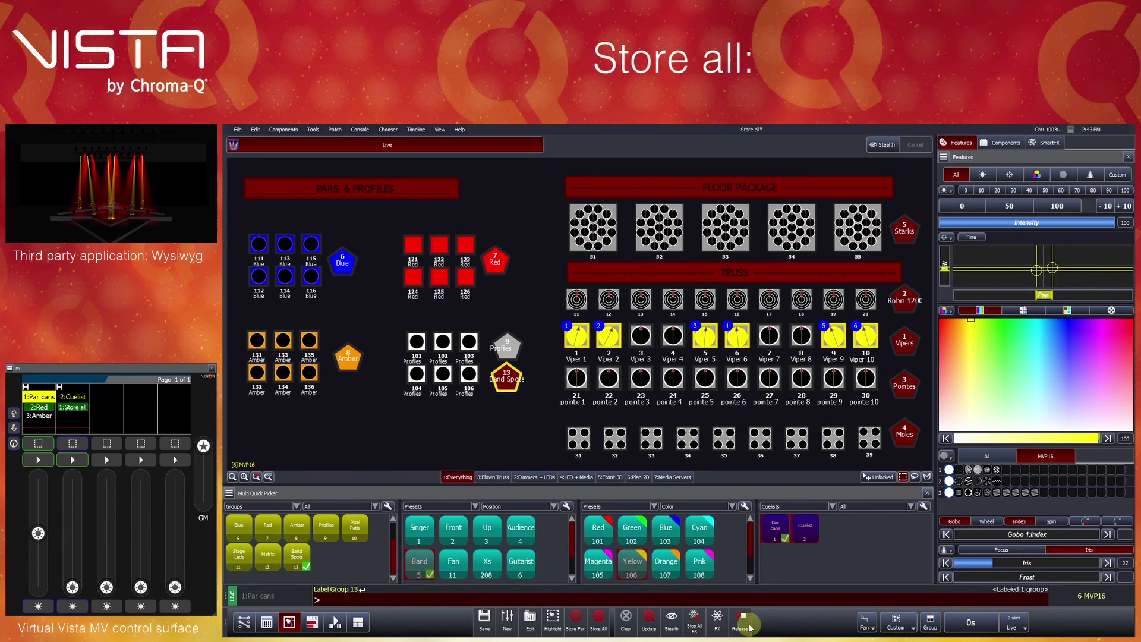
{"action": "left_click_drag", "start_coordinate": [72, 587], "coordinate": [72, 478]}
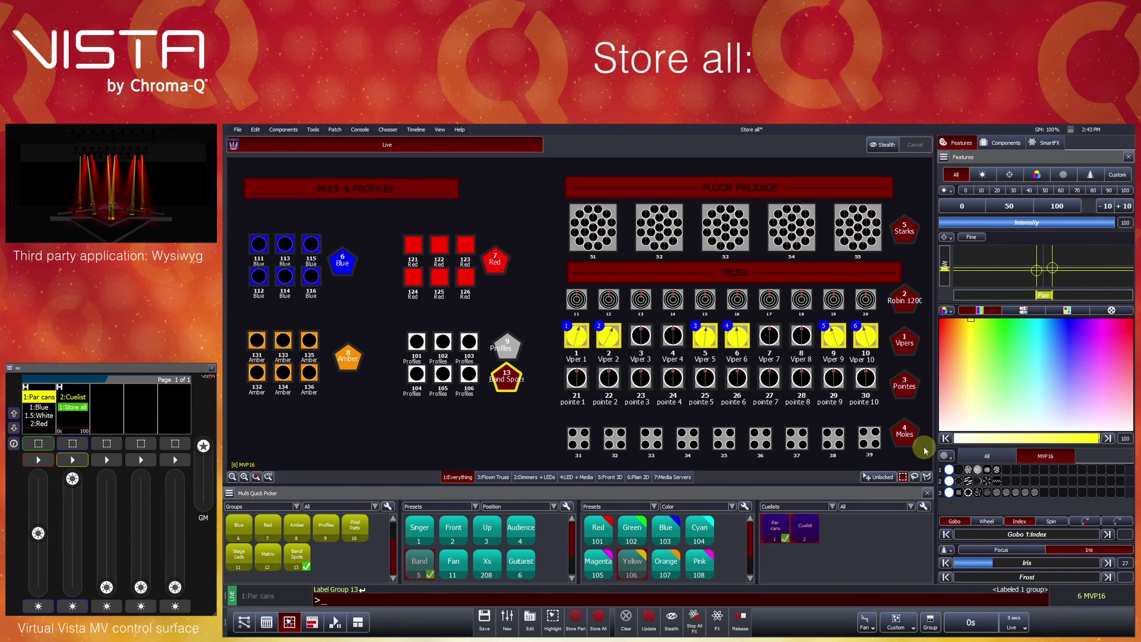
{"action": "left_click", "coordinate": [944, 458]}
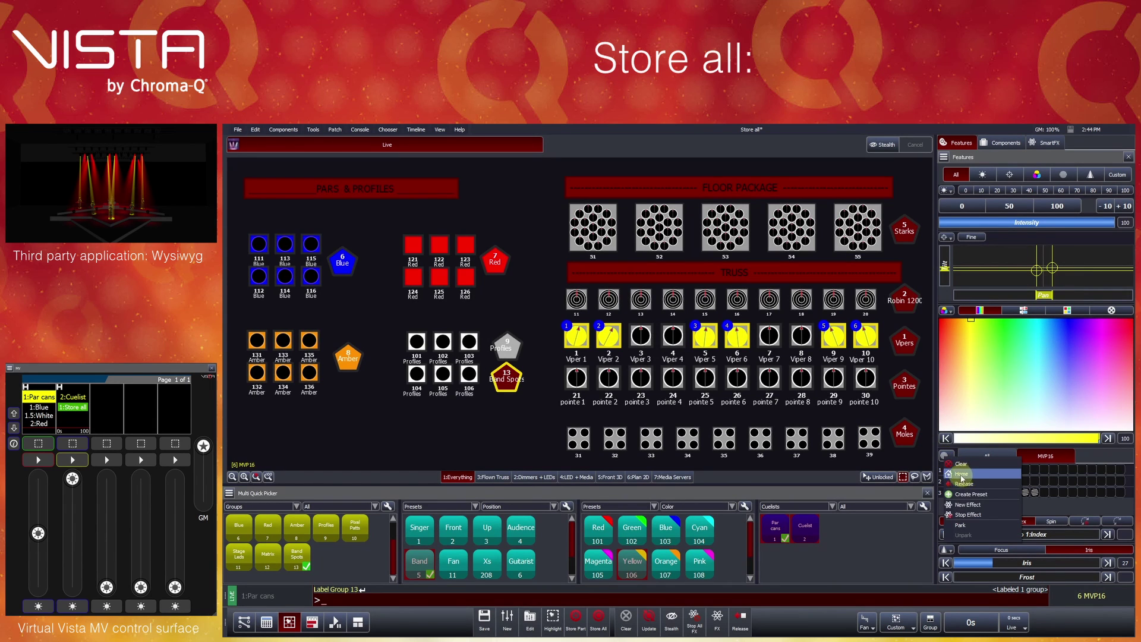
{"action": "left_click", "coordinate": [909, 437]}
{"action": "left_click_drag", "start_coordinate": [37, 533], "coordinate": [38, 477]}
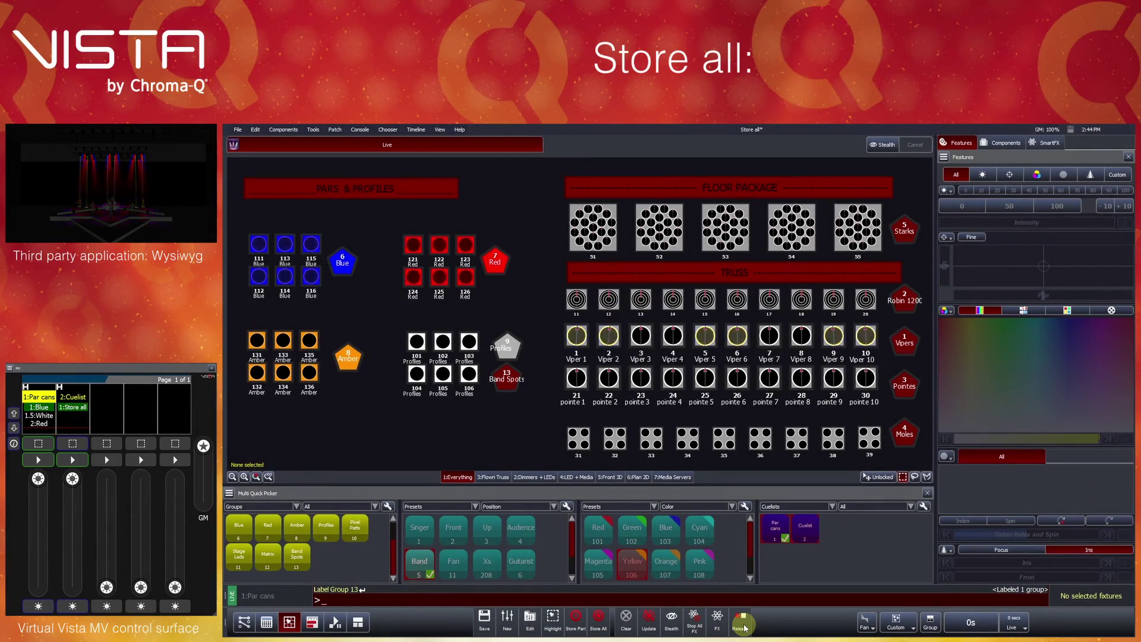
{"action": "left_click", "coordinate": [743, 627]}
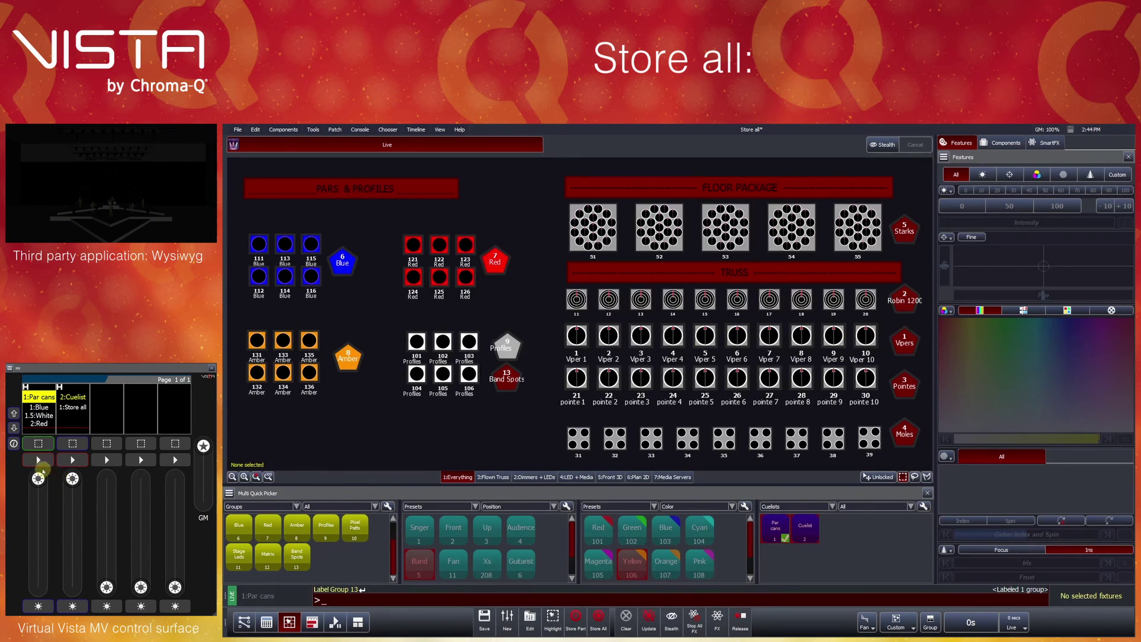
- Play both cuelists together, fade out the second one, and release Par cans
{"action": "left_click", "coordinate": [73, 459]}
{"action": "left_click", "coordinate": [38, 459]}
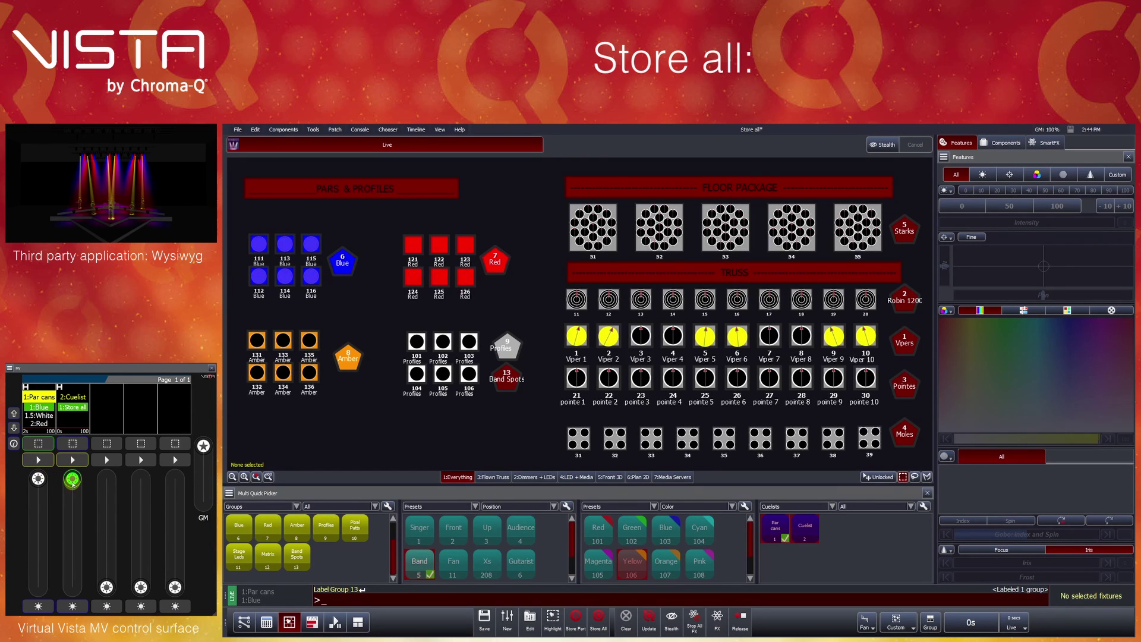
{"action": "left_click_drag", "start_coordinate": [72, 486], "coordinate": [74, 609]}
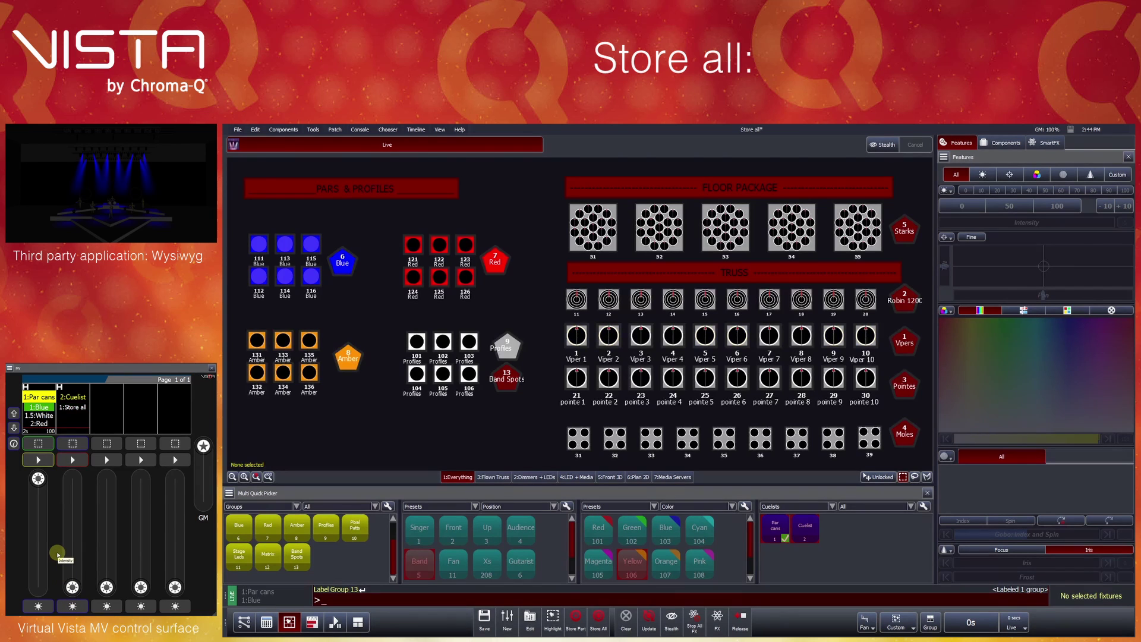
{"action": "key", "text": "shift"}
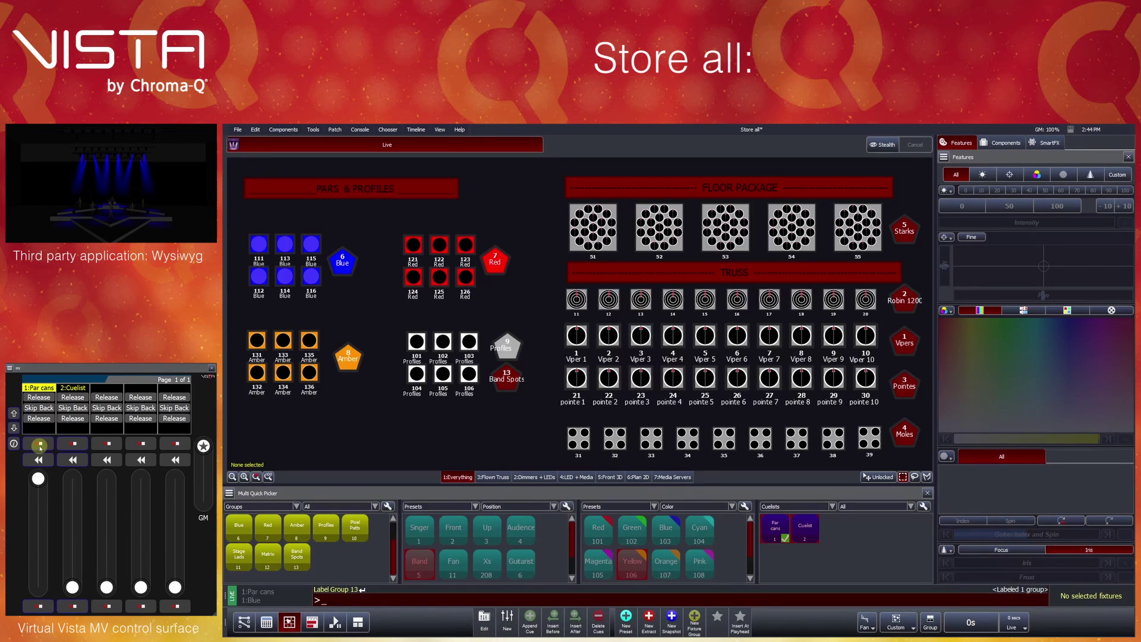
{"action": "left_click", "coordinate": [39, 607]}
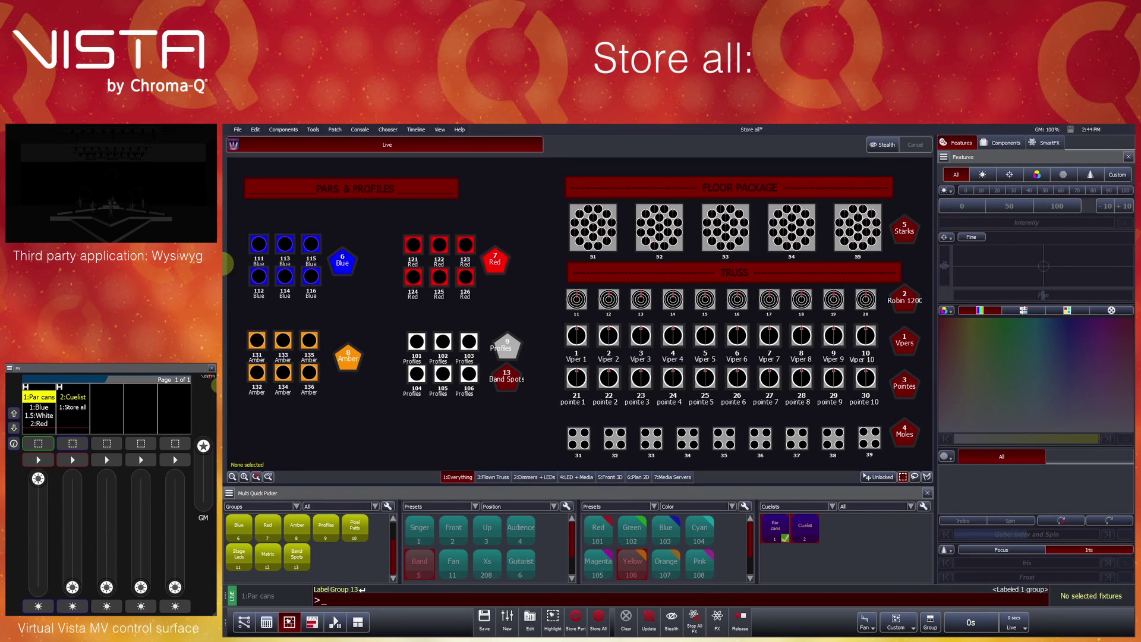
- Restart both cuelists and take the intensity of all pars and profiles down to 0 in Live
{"action": "left_click", "coordinate": [53, 459]}
{"action": "left_click", "coordinate": [72, 460]}
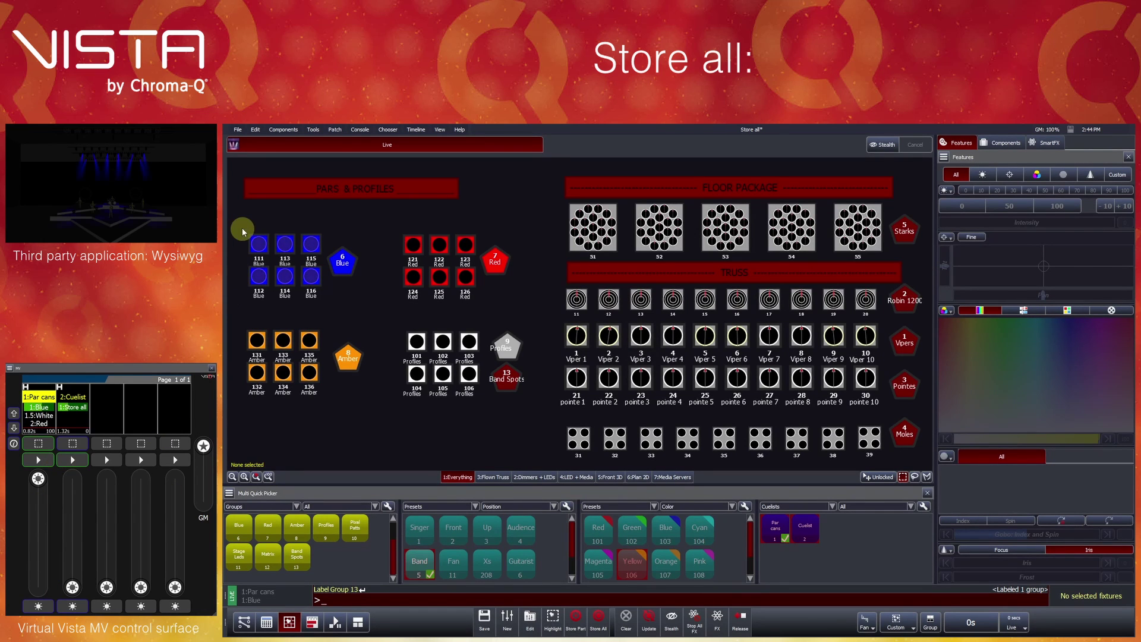
{"action": "left_click_drag", "start_coordinate": [241, 223], "coordinate": [524, 417]}
{"action": "left_click", "coordinate": [1020, 223]}
{"action": "left_click_drag", "start_coordinate": [1020, 223], "coordinate": [650, 403]}
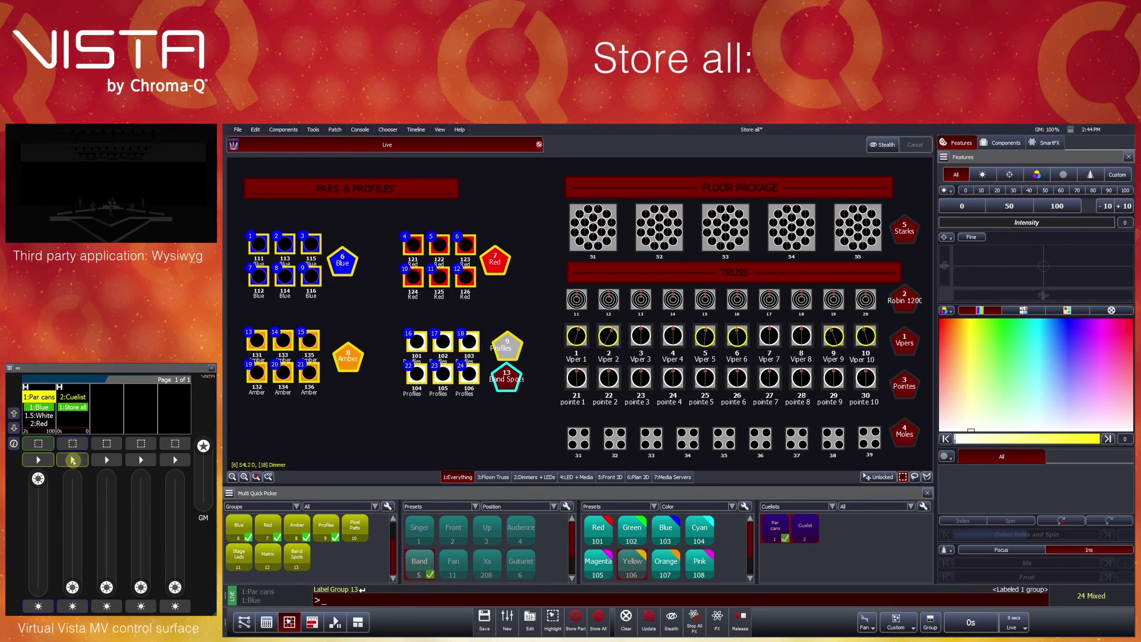
- Bring the second cuelist to full, advance Par cans to its Amber cue, and clear the Live intensity override
{"action": "left_click_drag", "start_coordinate": [73, 517], "coordinate": [73, 478]}
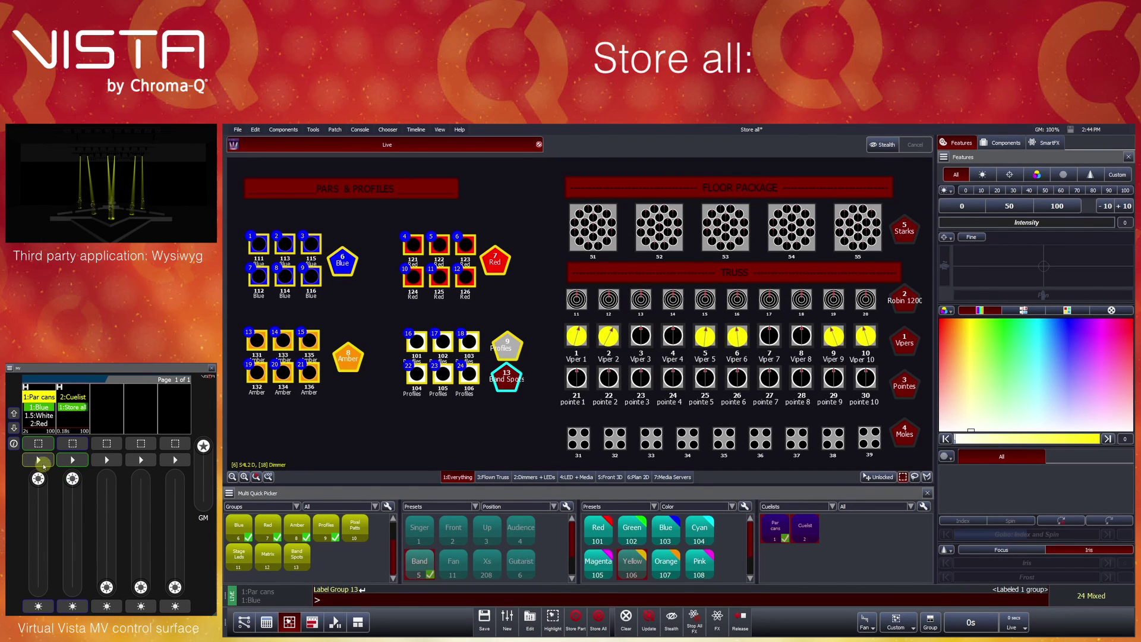
{"action": "left_click", "coordinate": [39, 460]}
{"action": "left_click", "coordinate": [41, 461]}
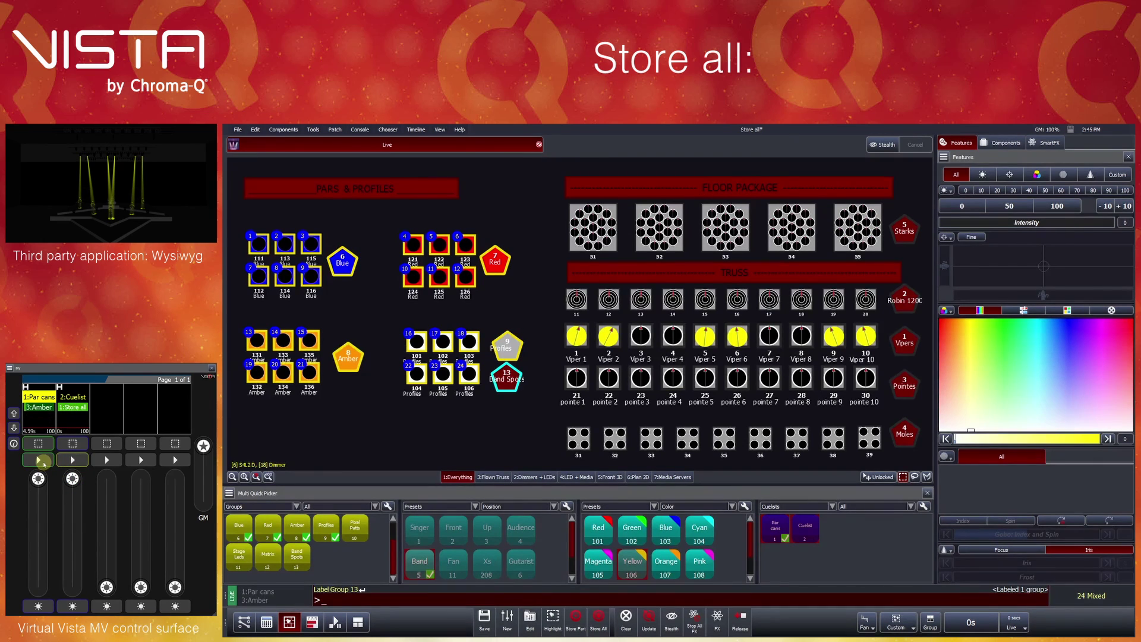
{"action": "left_click", "coordinate": [42, 461]}
{"action": "left_click", "coordinate": [42, 461]}
{"action": "left_click", "coordinate": [41, 462]}
{"action": "left_click", "coordinate": [41, 465]}
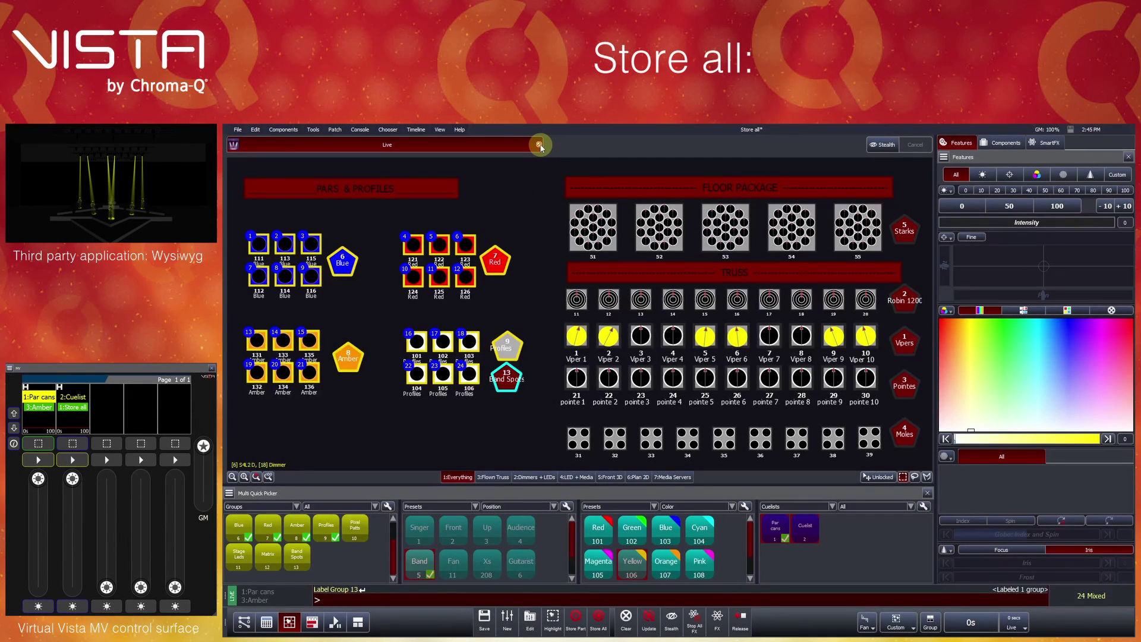
{"action": "left_click", "coordinate": [539, 145]}
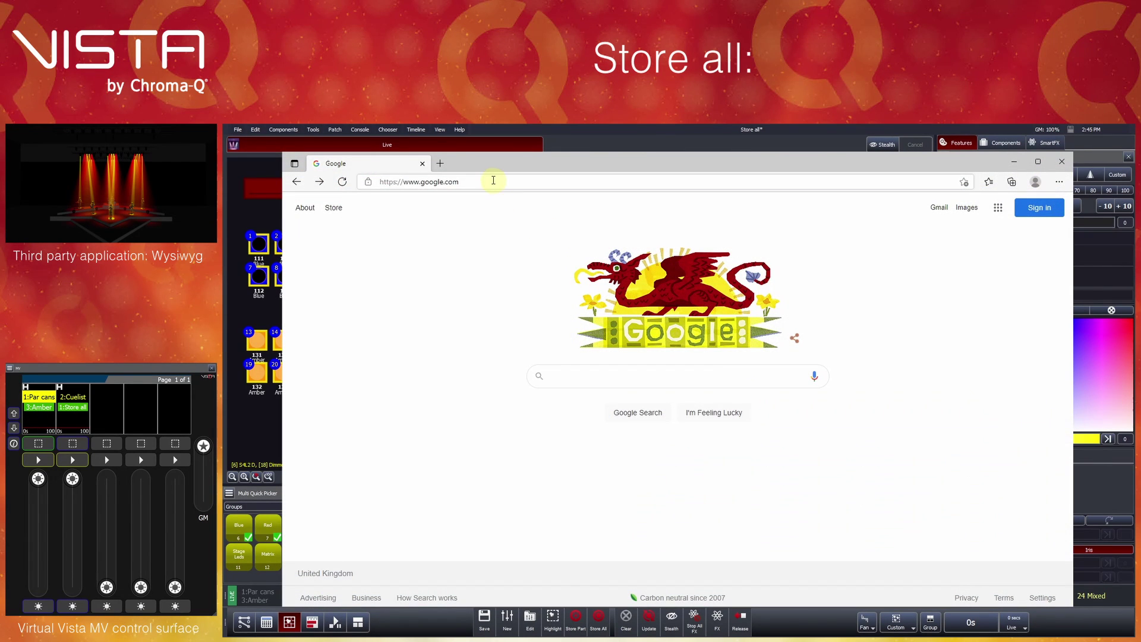
- Open the website vistabychromaq.com in the web browser
{"action": "left_click", "coordinate": [493, 180]}
{"action": "type", "text": "vistabychromaq.com"}
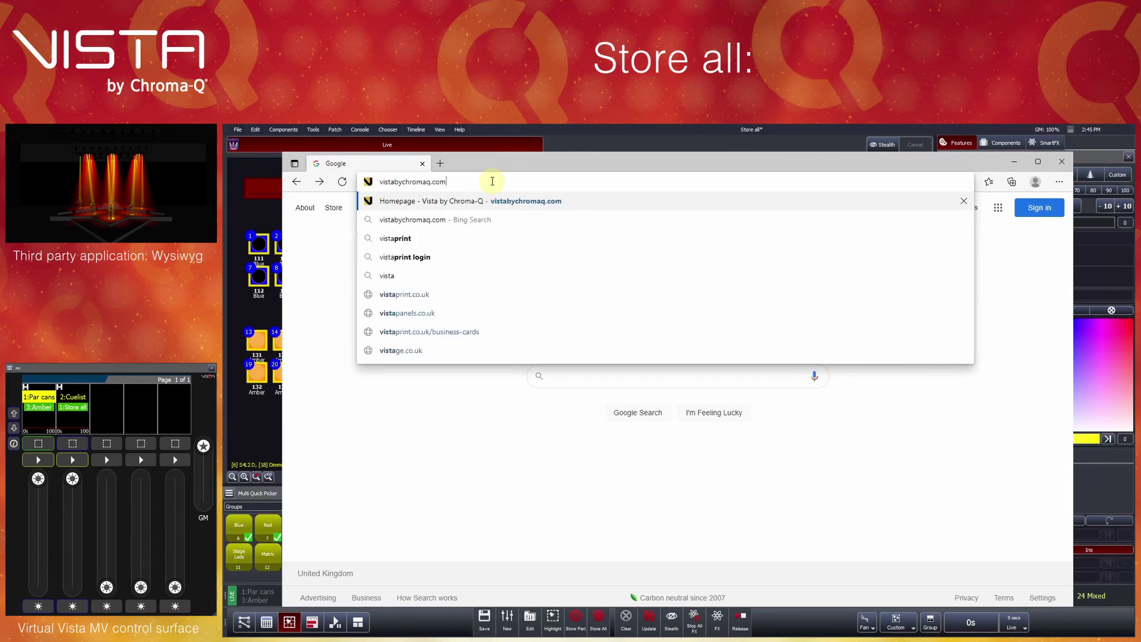
{"action": "key", "text": "Return"}
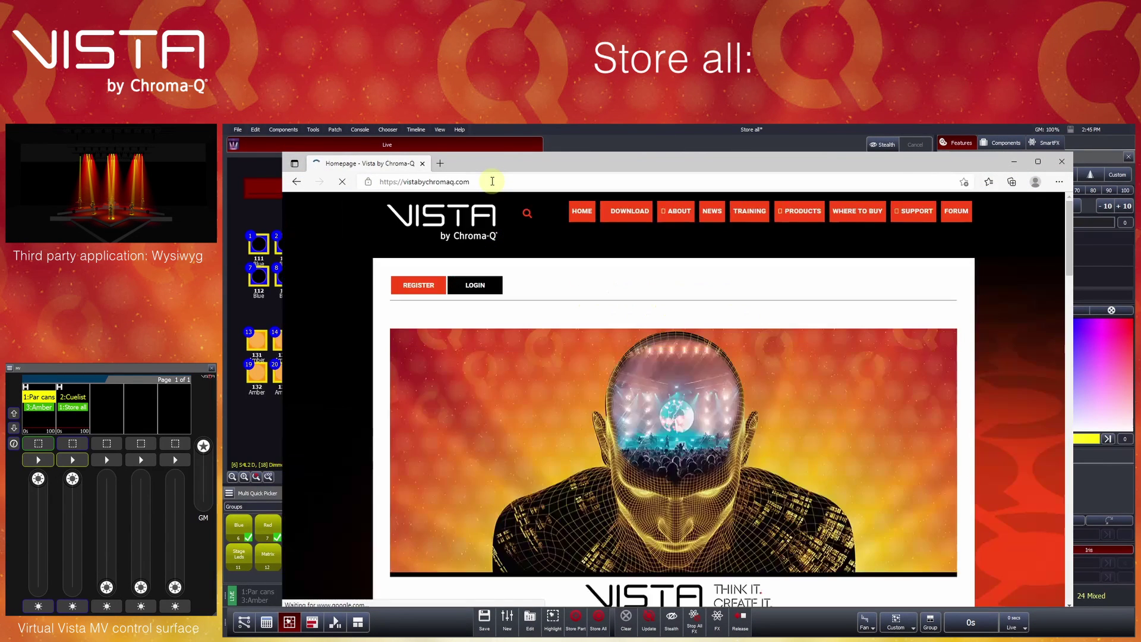